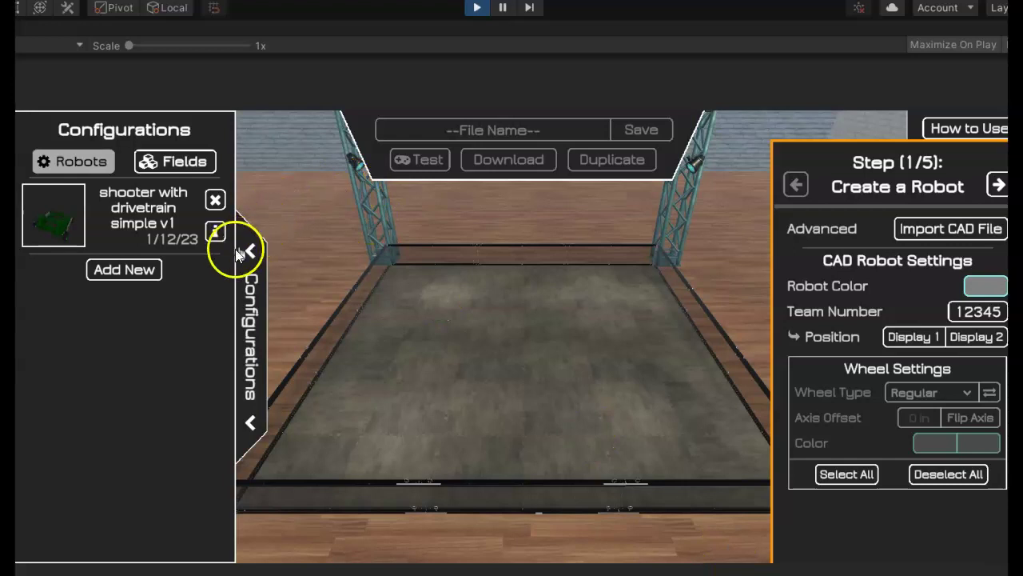
# - Add a new robot configuration and start importing robot files from an exported CAD folder
pyautogui.click(116, 272)
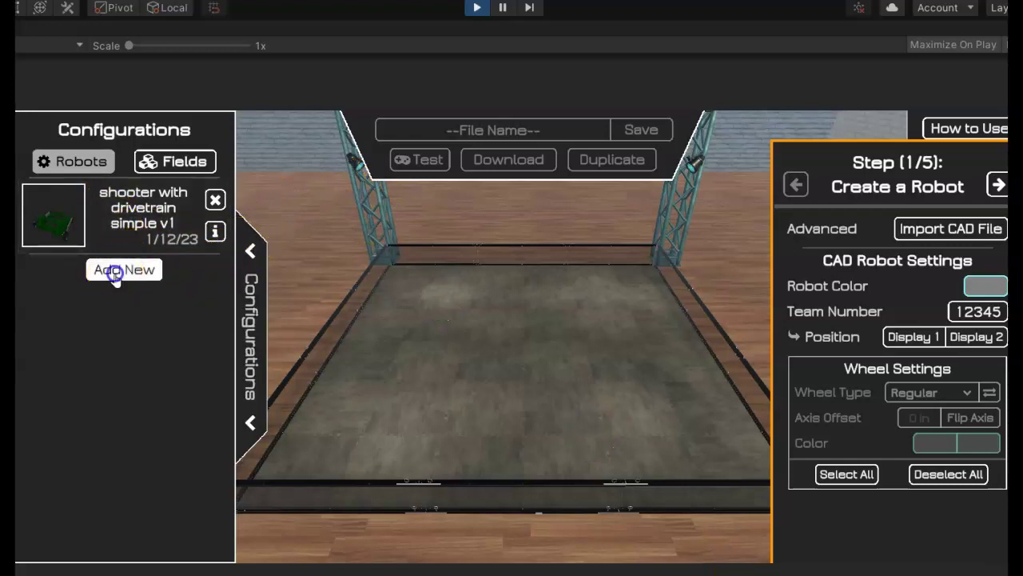
pyautogui.click(985, 232)
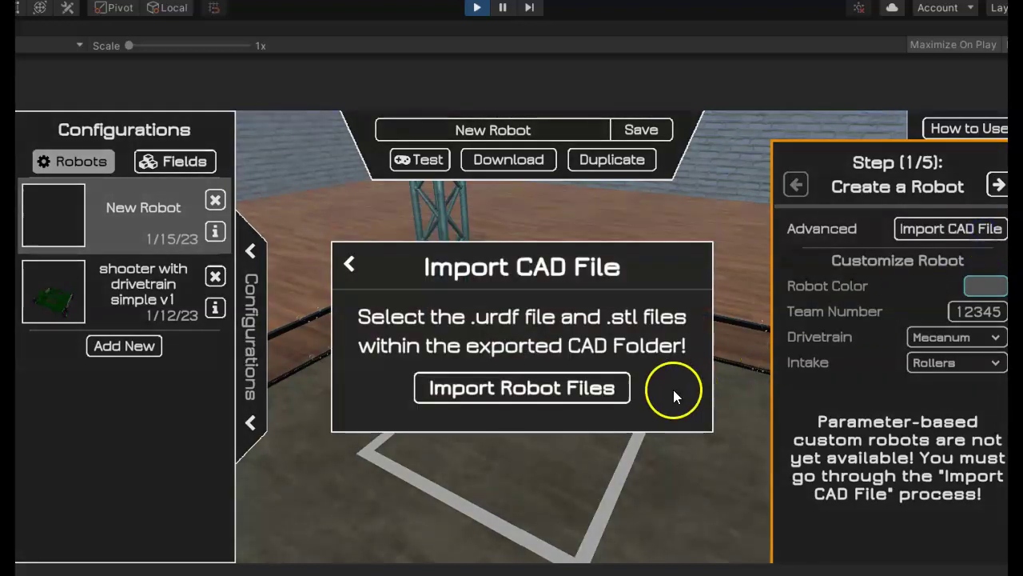
pyautogui.click(548, 392)
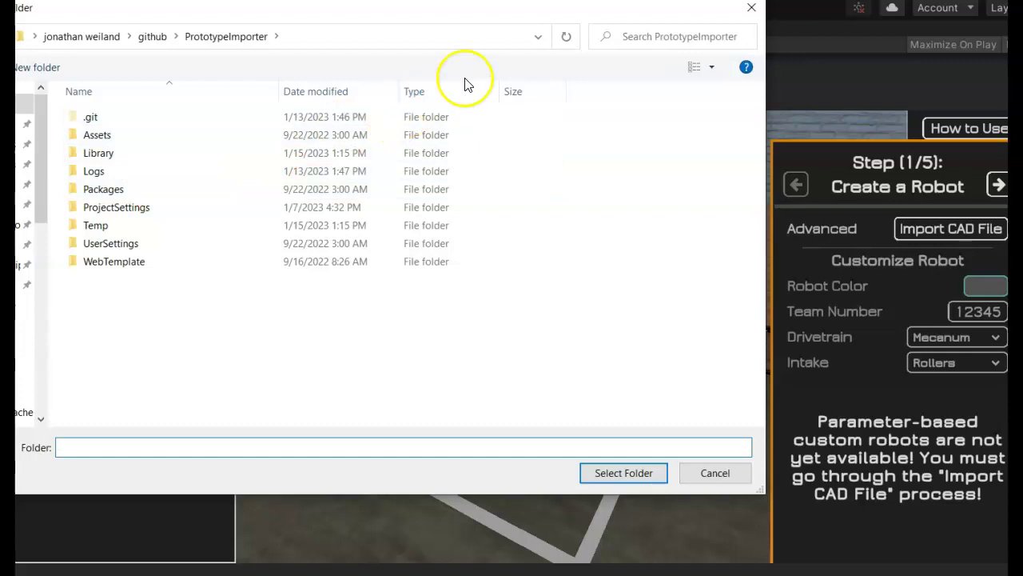
# - Import the robot folder Vertical 40 inch b v1 from vert 40 jan in the desktop's Fusion Robots folder
pyautogui.moveTo(441, 11); pyautogui.dragTo(612, 35)
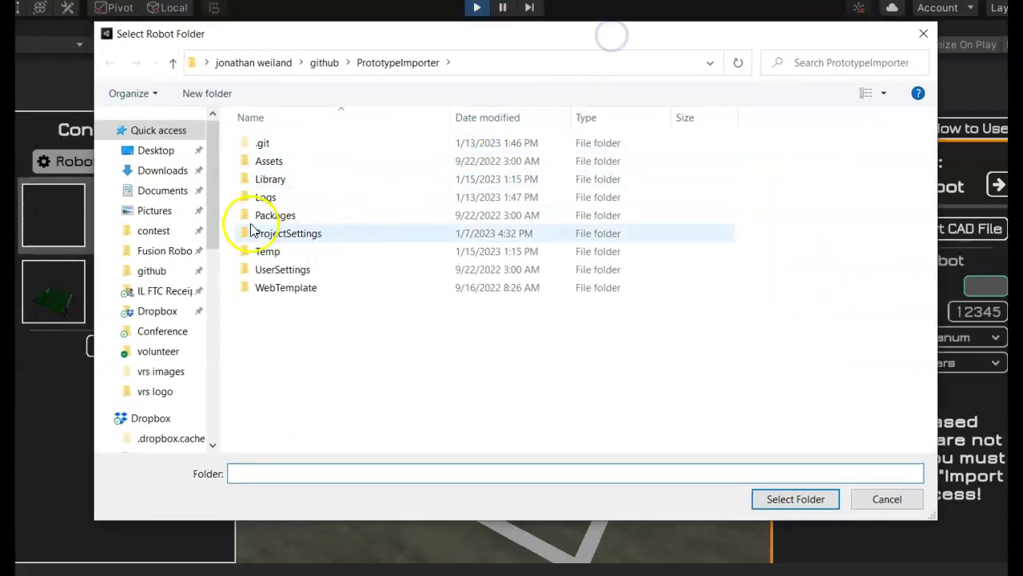
pyautogui.click(156, 150)
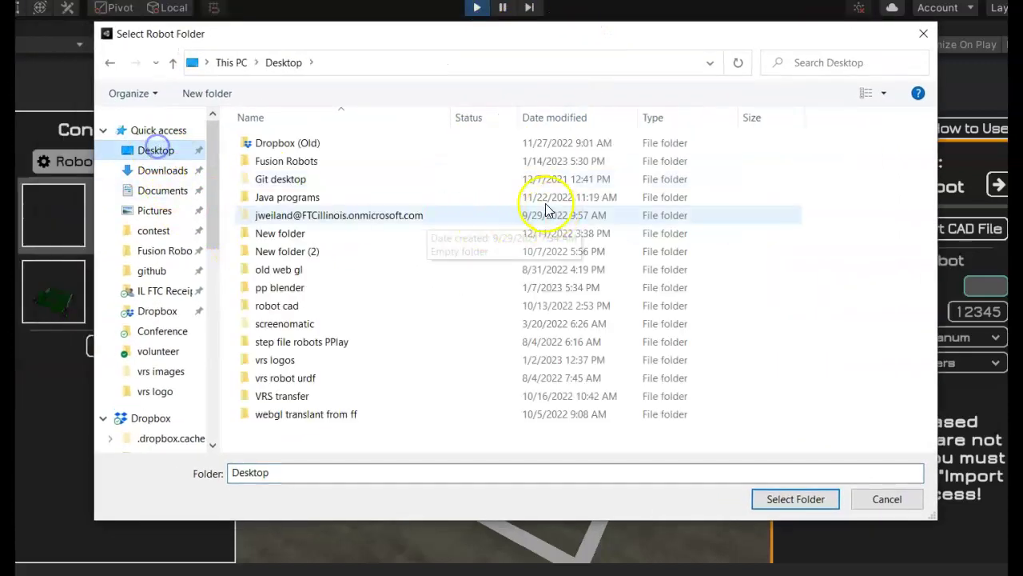
pyautogui.click(412, 164)
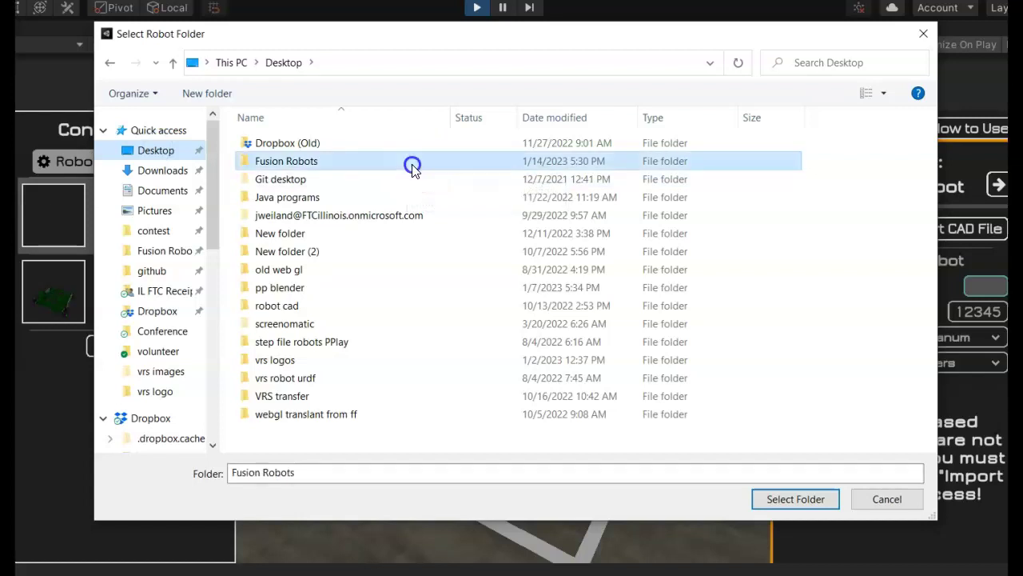
pyautogui.doubleClick(412, 165)
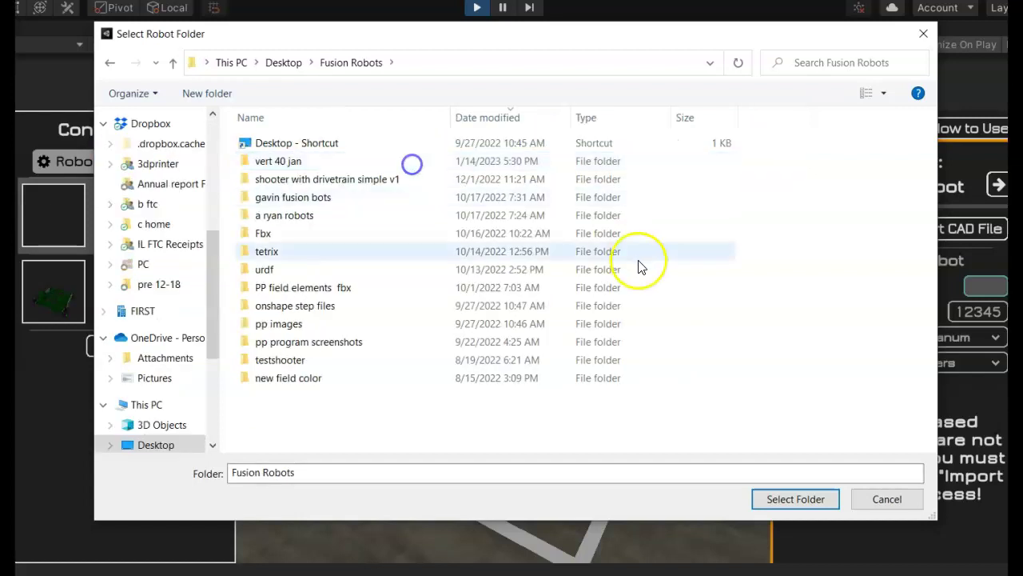
pyautogui.doubleClick(325, 157)
pyautogui.doubleClick(311, 142)
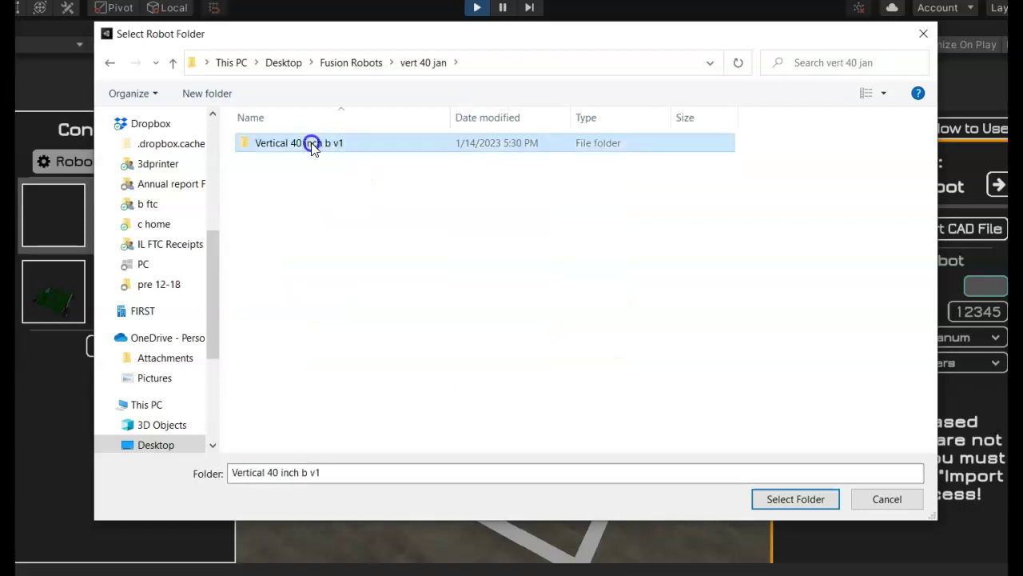
pyautogui.click(415, 65)
pyautogui.click(263, 144)
pyautogui.click(795, 499)
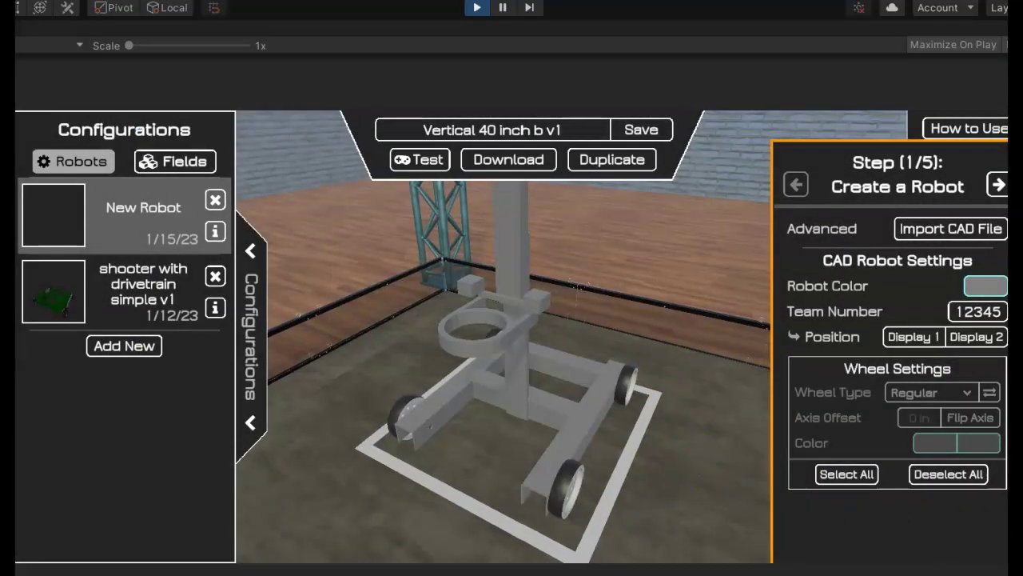
# - Change the imported robot's color to the red preset
pyautogui.click(591, 497)
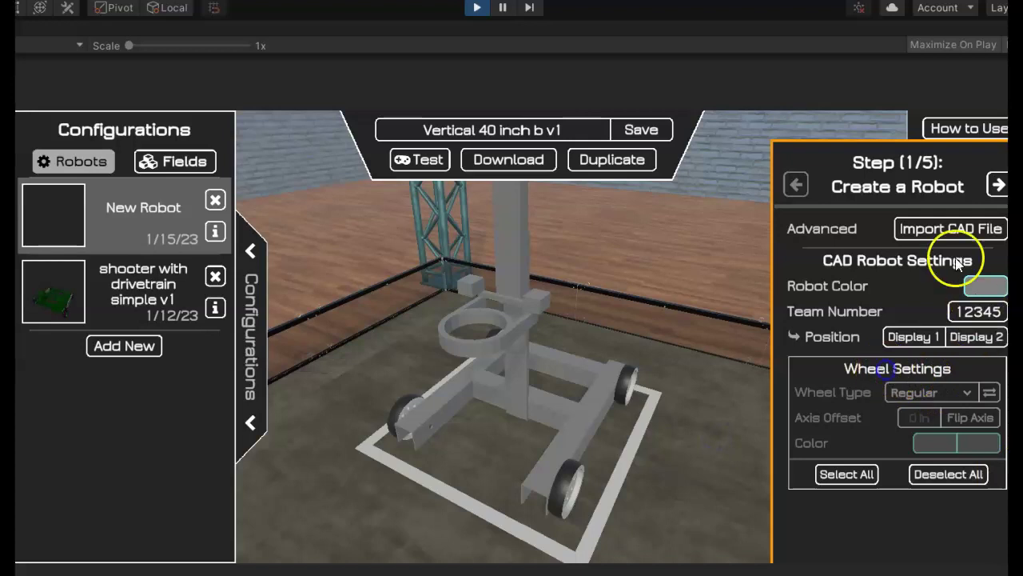
pyautogui.click(979, 297)
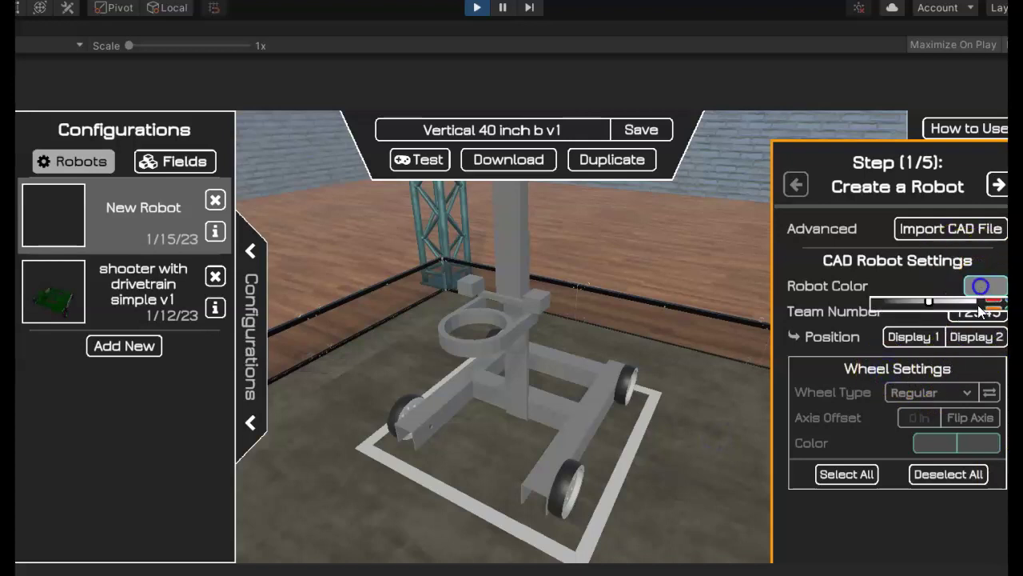
pyautogui.click(991, 332)
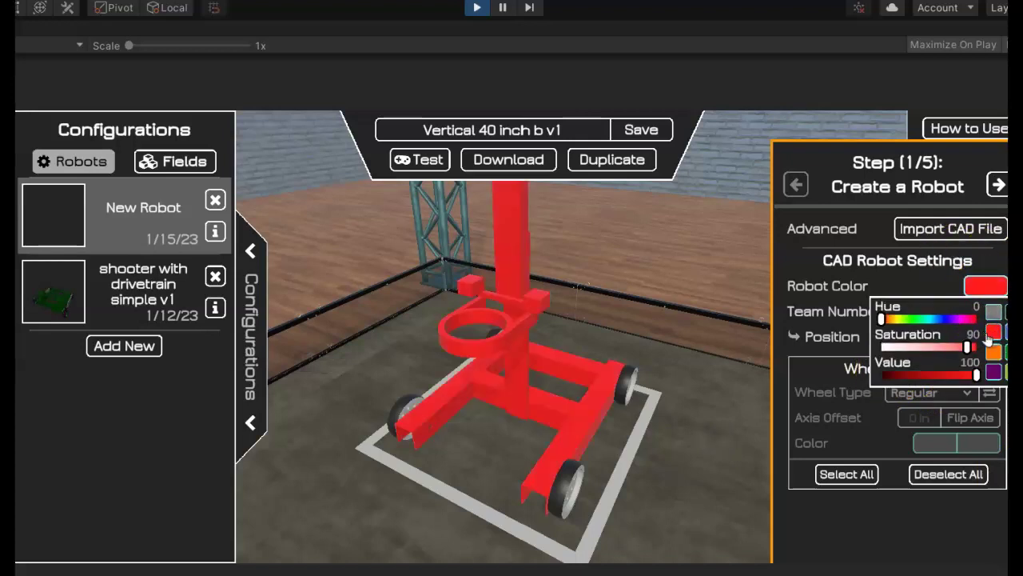
pyautogui.click(727, 328)
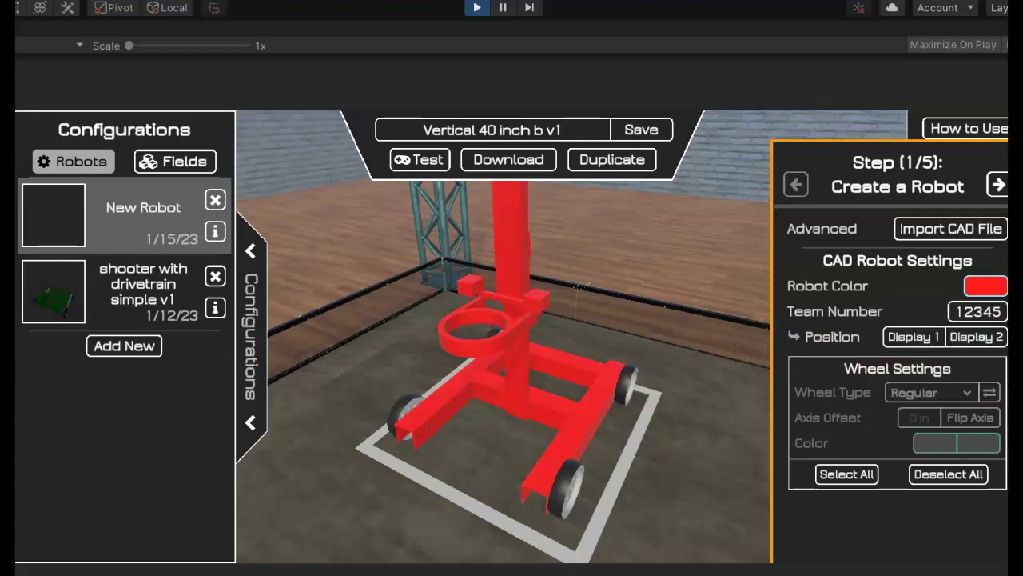
# - Set the team number to 12223 and try to place Display 1 on the robot's right side rail
pyautogui.moveTo(958, 311); pyautogui.dragTo(999, 328)
pyautogui.moveTo(889, 336)
pyautogui.mouseDown()
pyautogui.moveTo(876, 334)
pyautogui.moveTo(898, 336)
pyautogui.moveTo(859, 371)
pyautogui.moveTo(624, 376)
pyautogui.moveTo(591, 440)
pyautogui.moveTo(602, 430)
pyautogui.mouseUp()
pyautogui.click(589, 429)
pyautogui.moveTo(908, 337)
pyautogui.mouseDown()
pyautogui.moveTo(703, 365)
pyautogui.moveTo(578, 415)
pyautogui.moveTo(591, 422)
pyautogui.mouseUp()
pyautogui.moveTo(896, 337)
pyautogui.mouseDown()
pyautogui.moveTo(761, 375)
pyautogui.moveTo(569, 405)
pyautogui.moveTo(611, 425)
pyautogui.mouseUp()
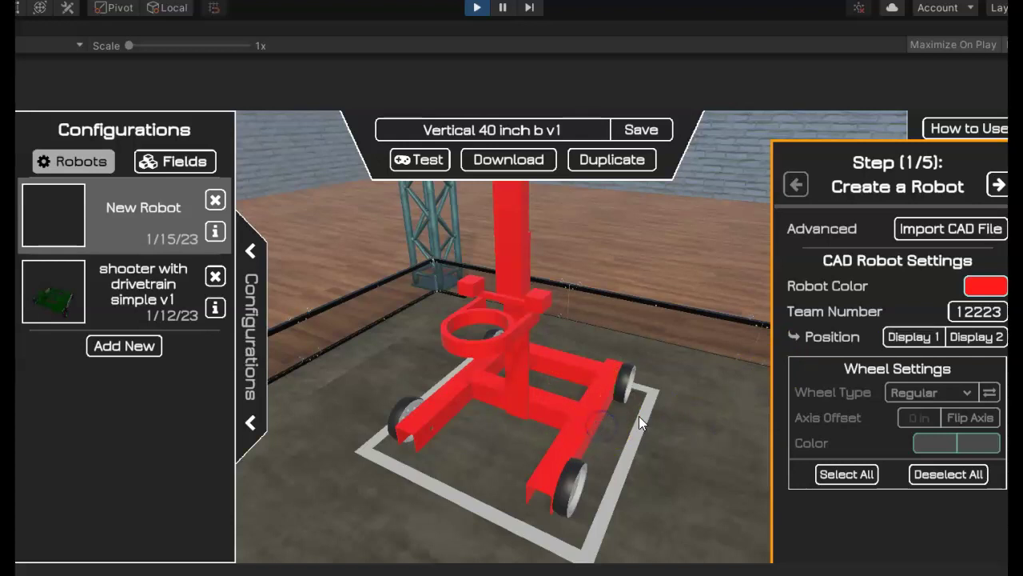
# - Place team number Display 1 on the robot's right side rail and Display 2 on the left side rail
pyautogui.click(912, 337)
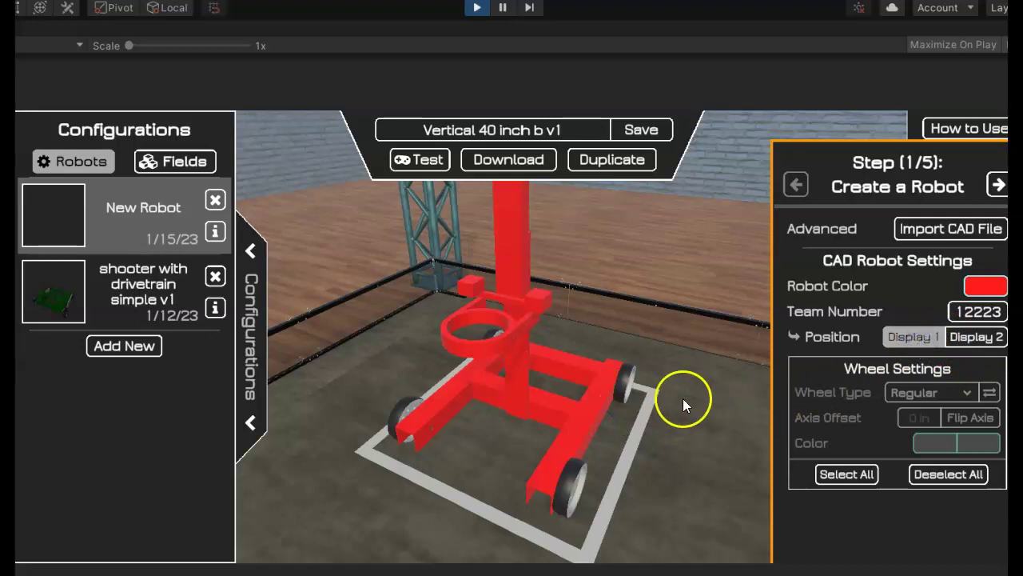
pyautogui.moveTo(588, 416)
pyautogui.mouseDown()
pyautogui.moveTo(598, 421)
pyautogui.moveTo(588, 415)
pyautogui.mouseUp()
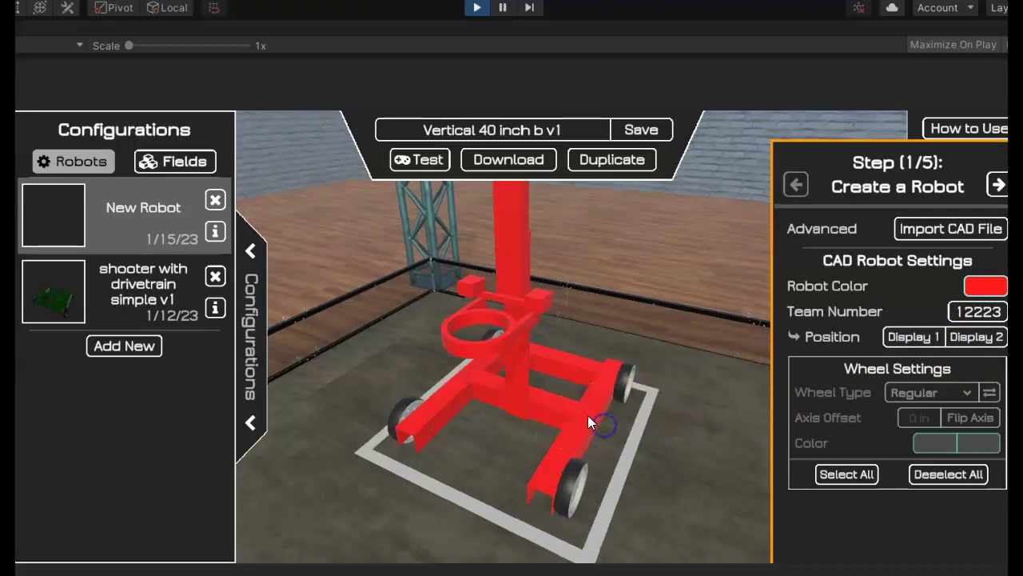
pyautogui.click(912, 336)
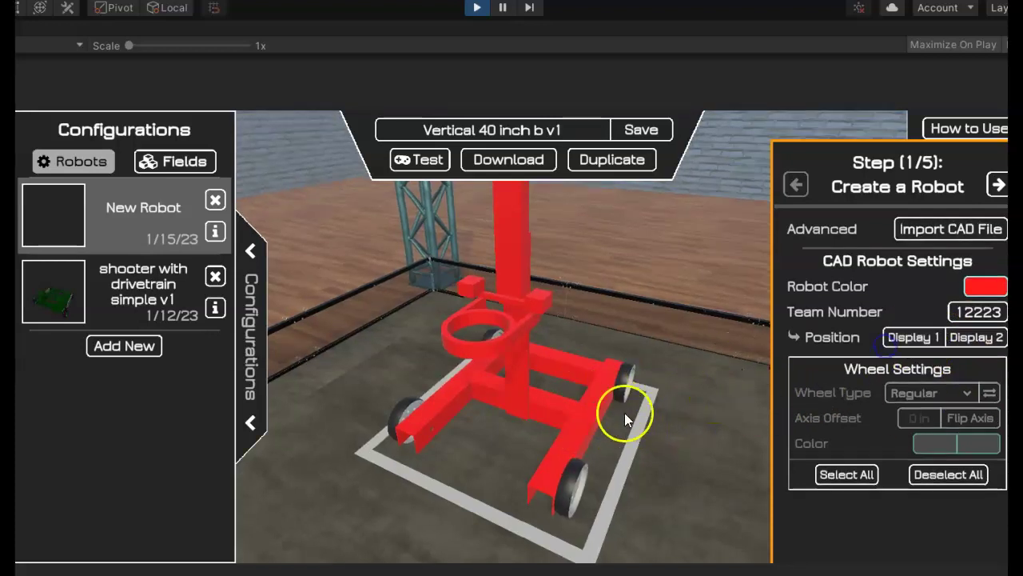
pyautogui.click(590, 412)
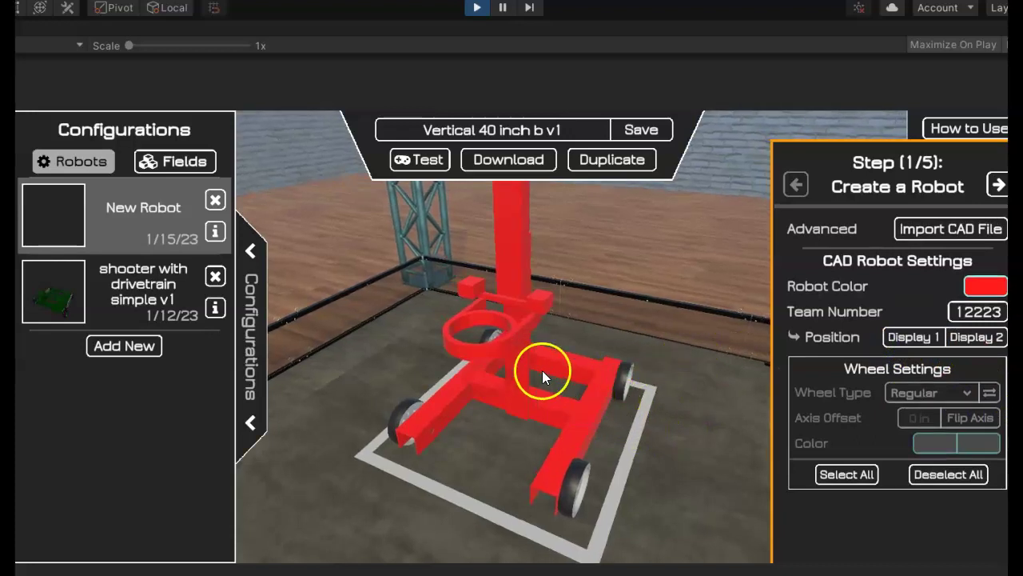
pyautogui.click(912, 337)
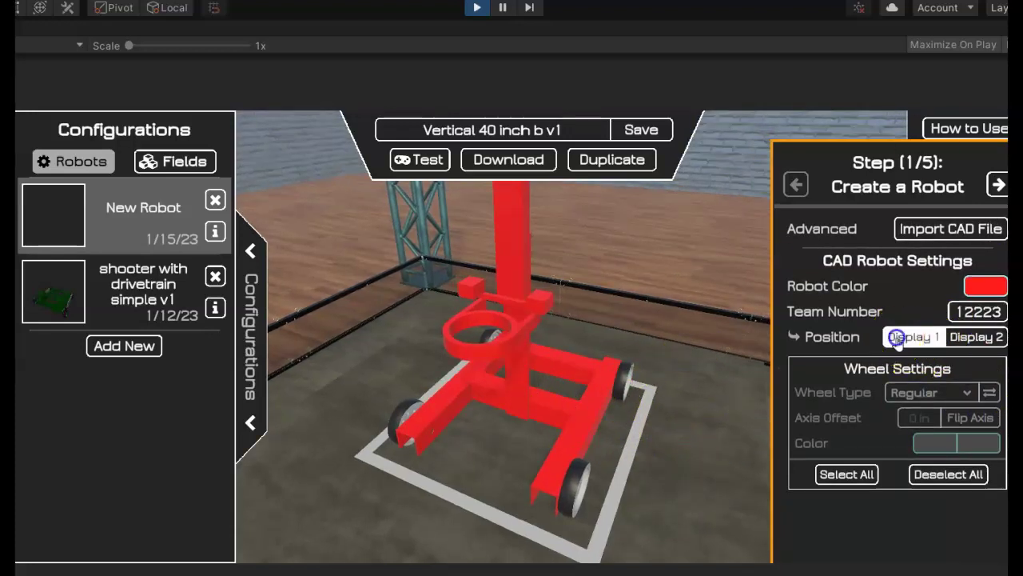
pyautogui.click(912, 336)
pyautogui.click(592, 418)
pyautogui.click(595, 421)
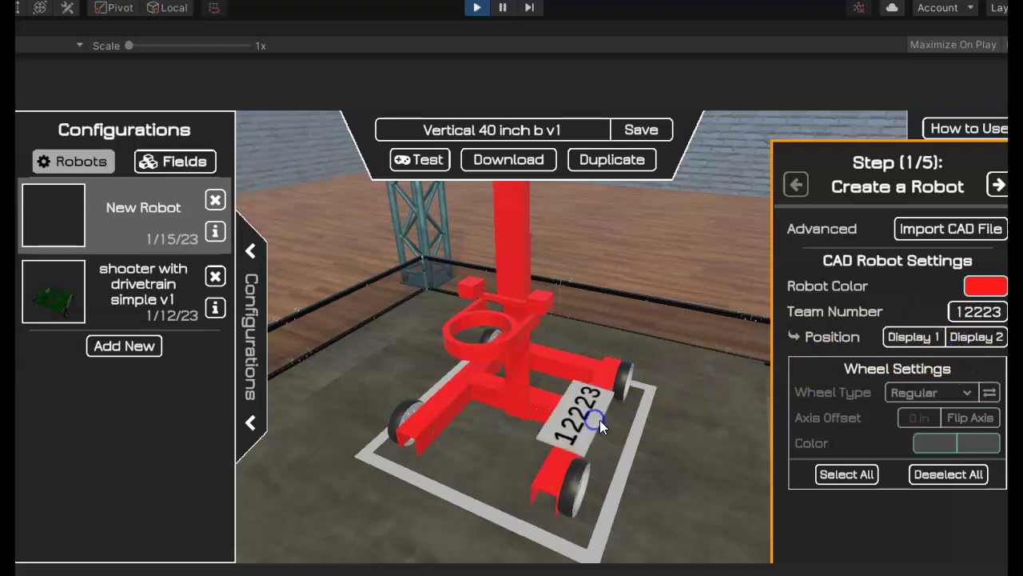
pyautogui.click(977, 336)
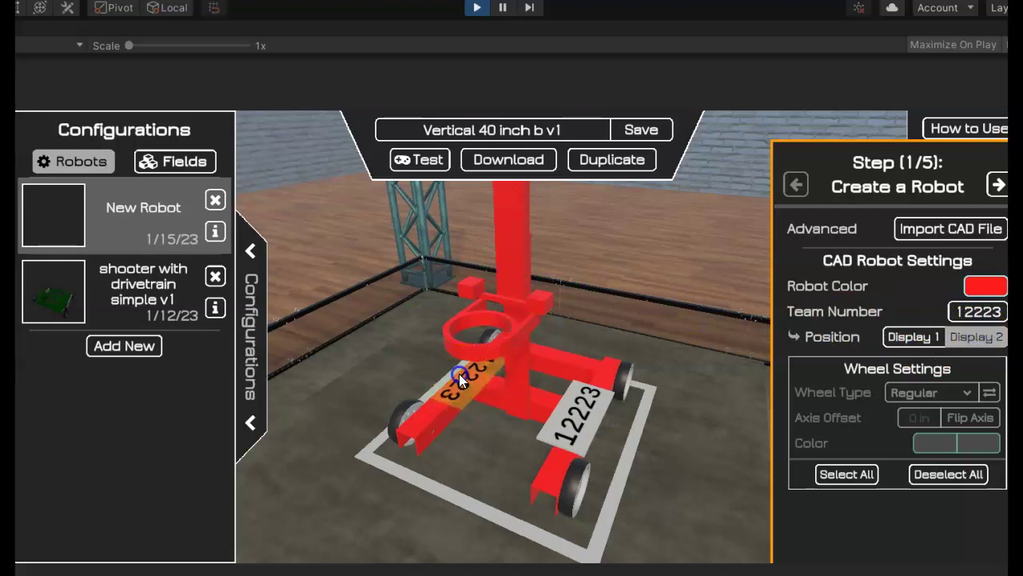
pyautogui.click(459, 373)
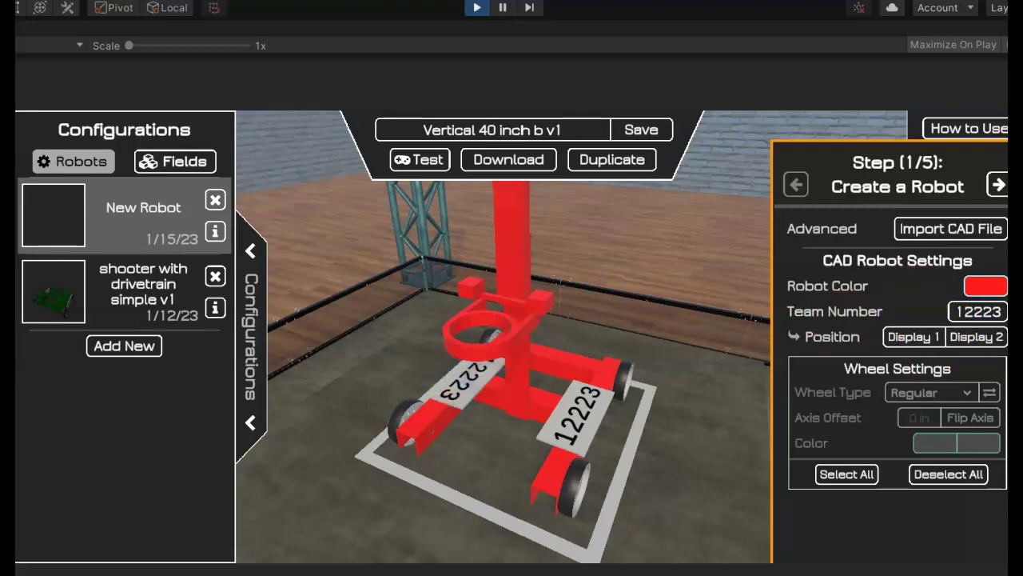
# - Select all of the robot's wheels and set their wheel type to Mecanum
pyautogui.click(835, 473)
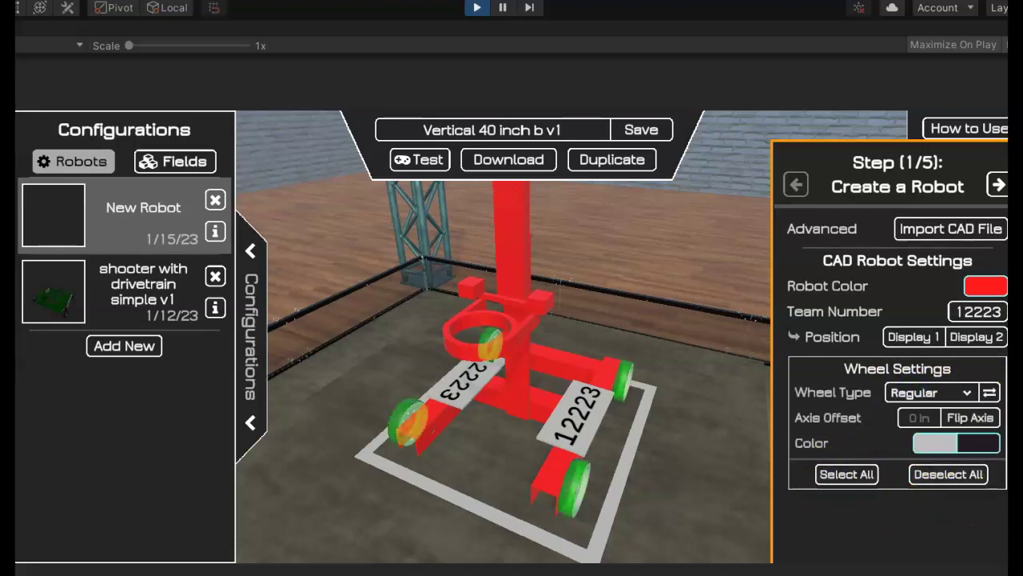
pyautogui.click(966, 393)
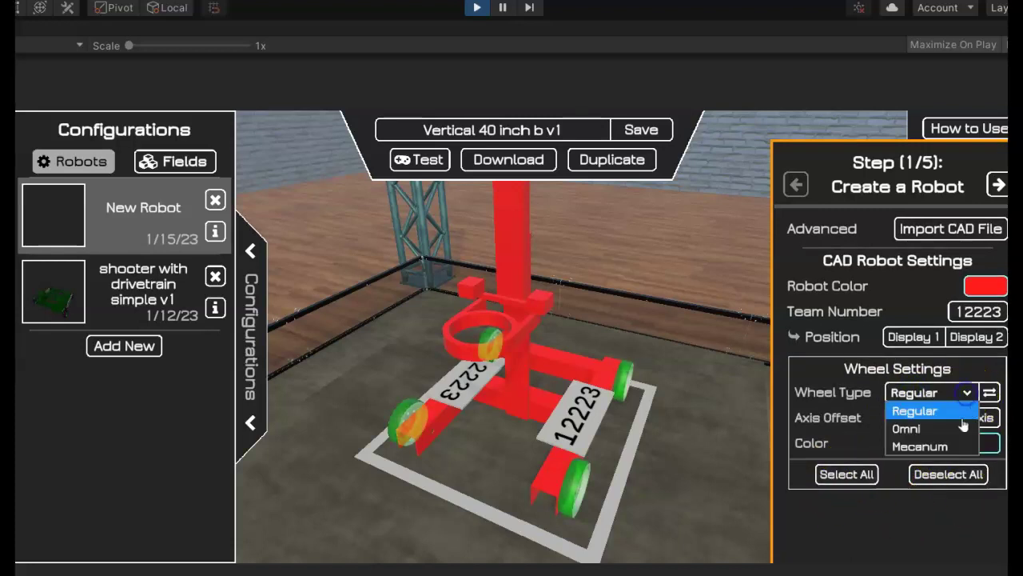
pyautogui.click(959, 423)
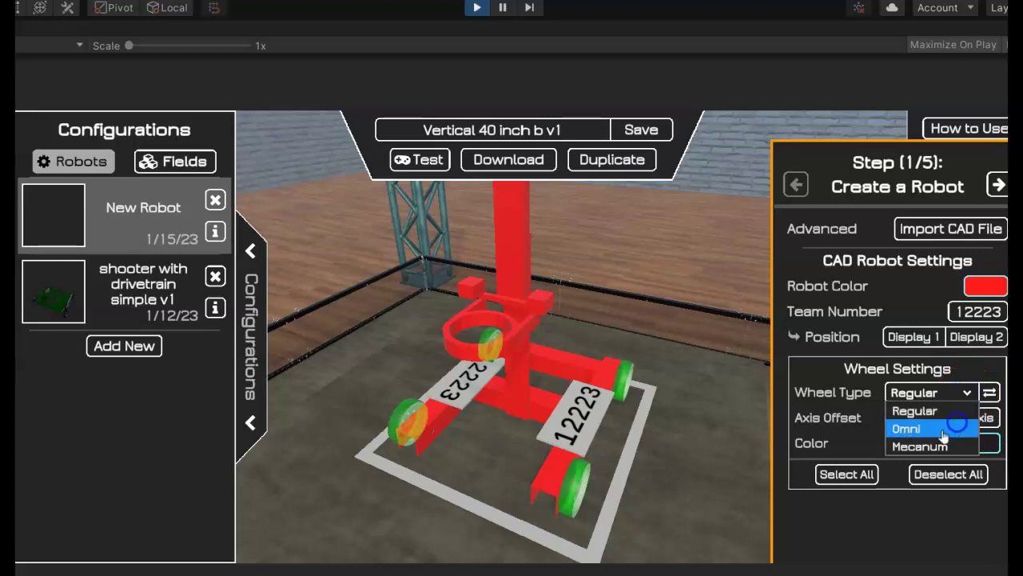
pyautogui.click(937, 427)
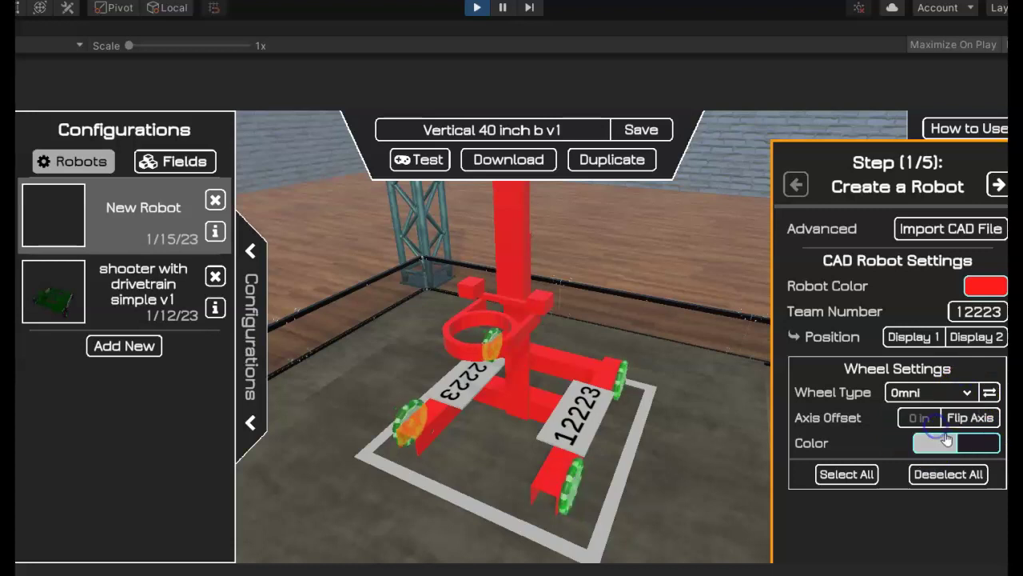
pyautogui.click(953, 392)
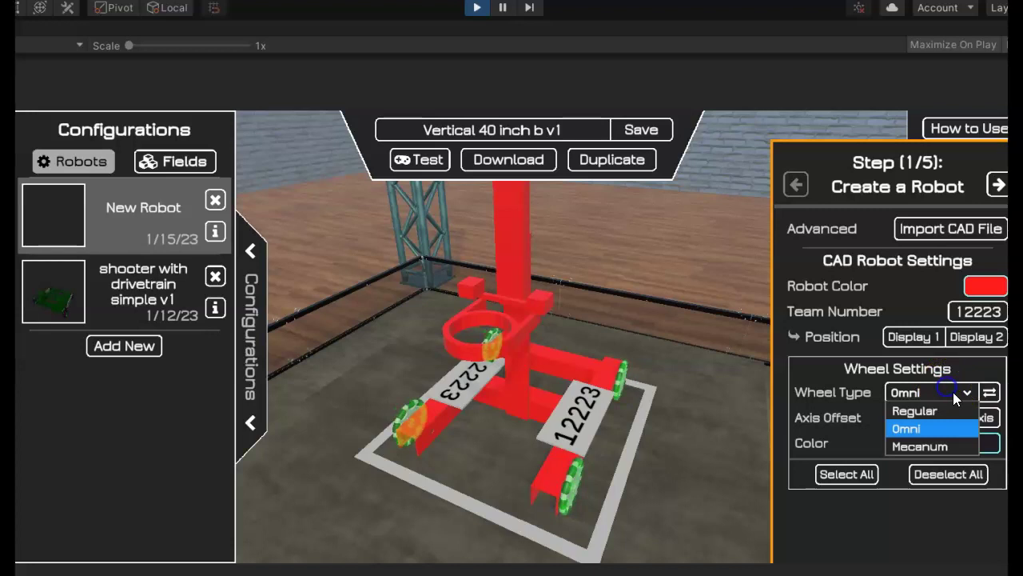
pyautogui.click(927, 446)
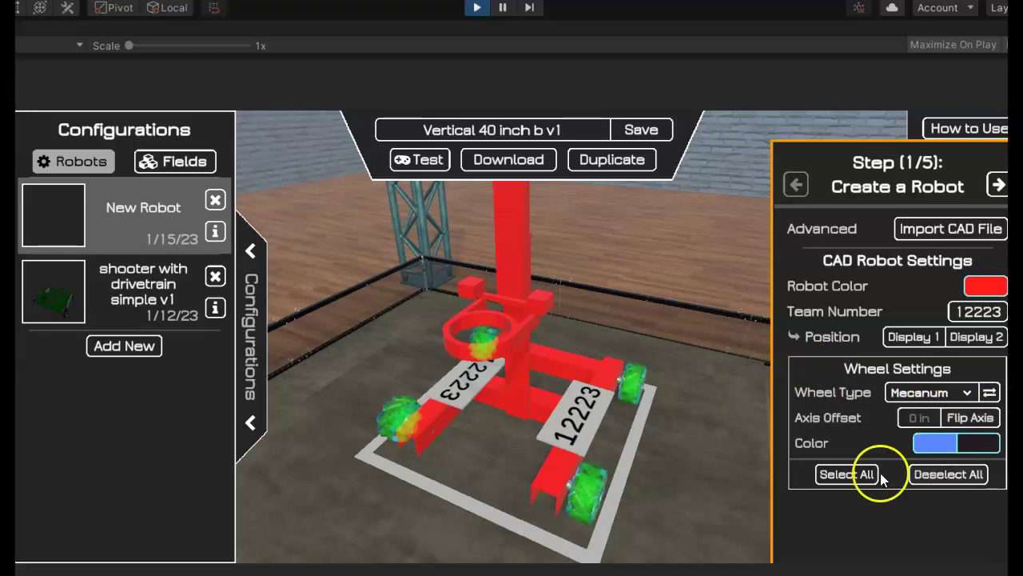
# - Go on to motor configuration and add a motor named rf with motor type YellowJacket
pyautogui.click(997, 187)
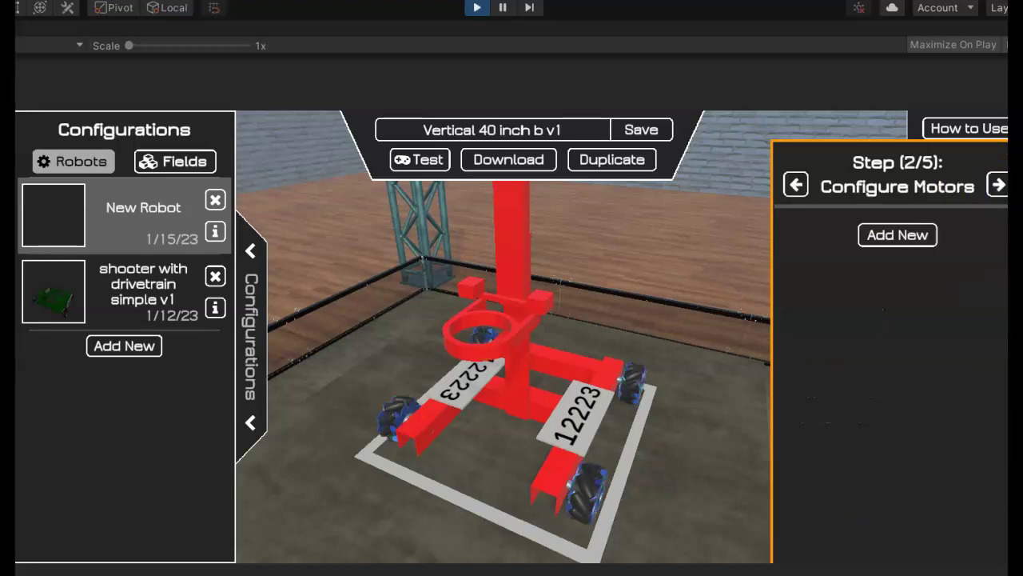
pyautogui.click(891, 235)
pyautogui.click(921, 239)
pyautogui.click(902, 229)
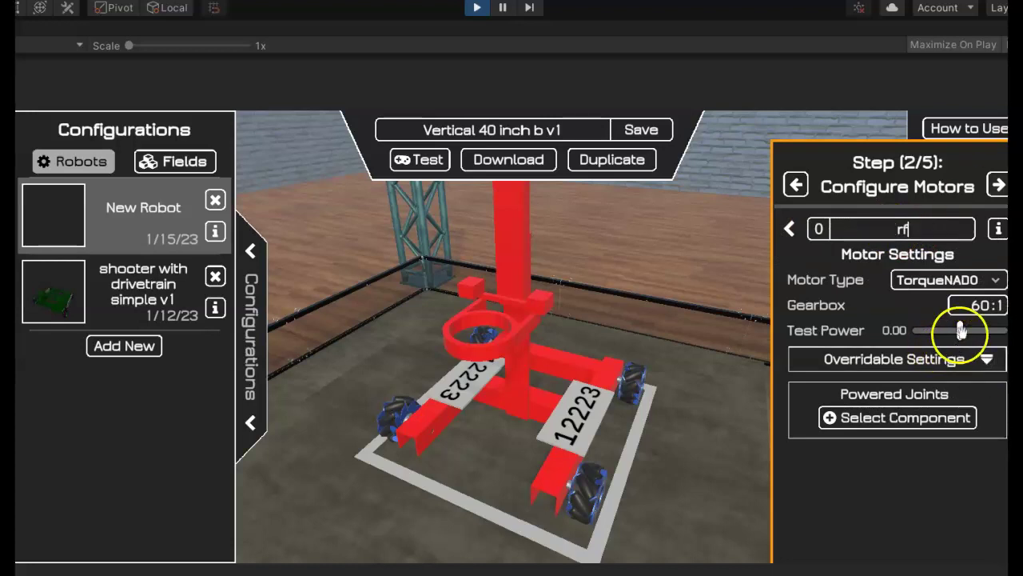
pyautogui.click(954, 281)
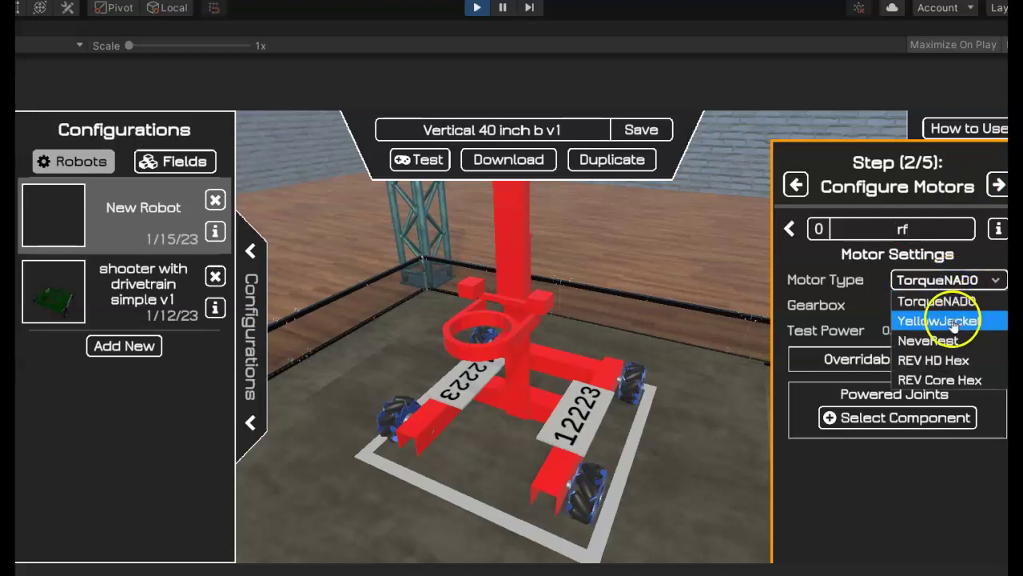
pyautogui.click(953, 321)
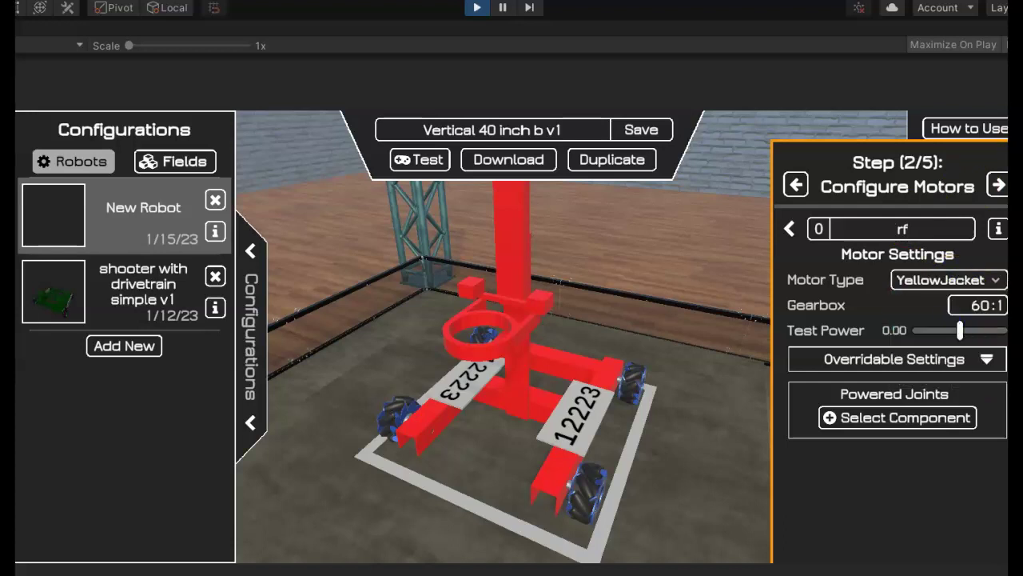
# - Assign the wheel at the near end of the left side rail as the rf motor's powered joint
pyautogui.click(897, 415)
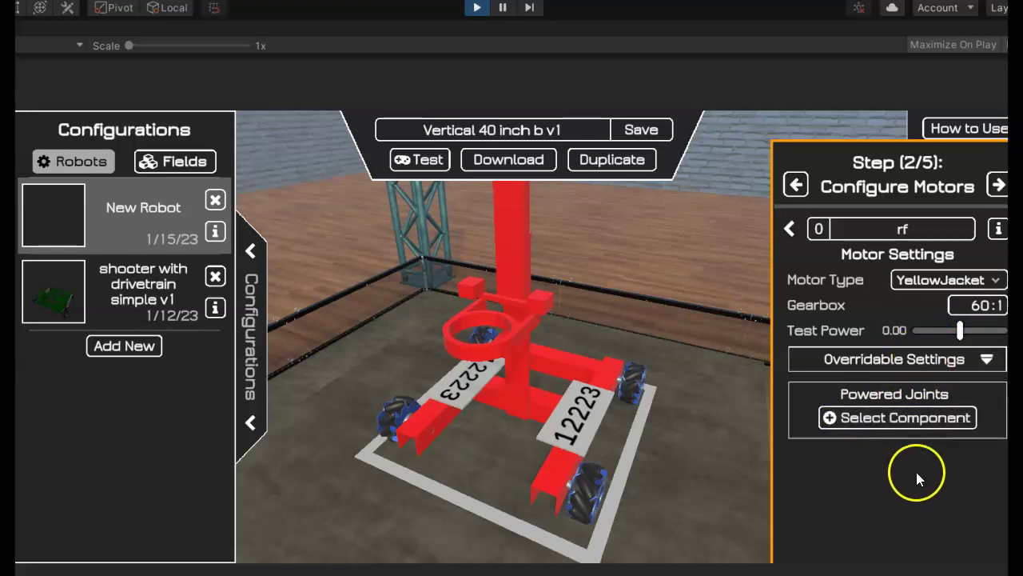
pyautogui.click(897, 418)
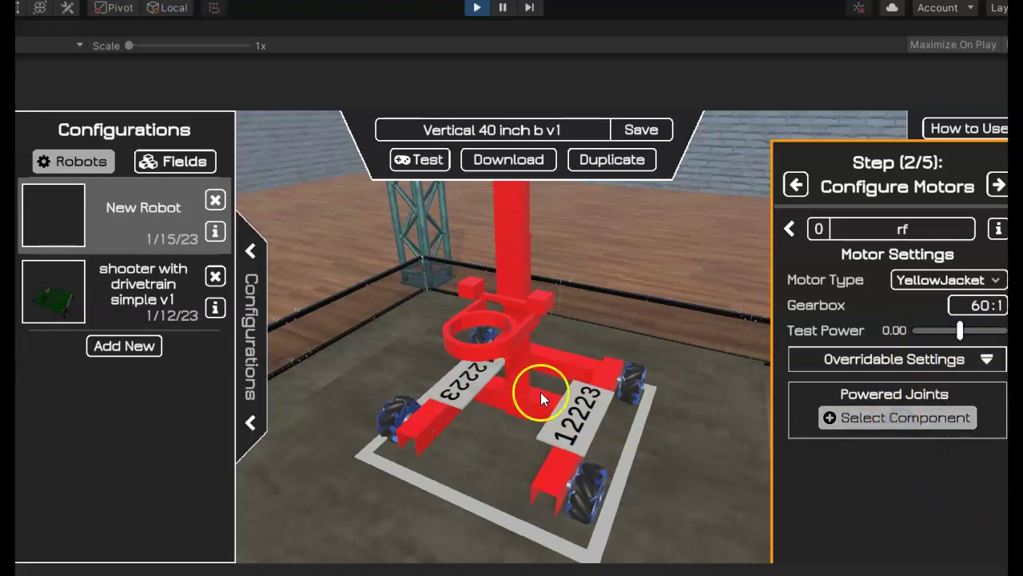
pyautogui.click(403, 417)
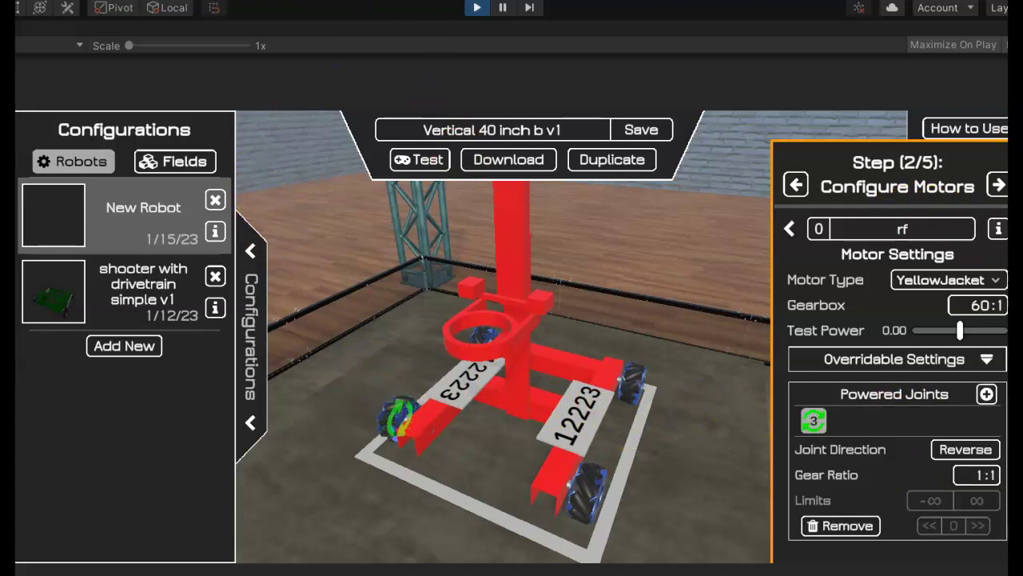
# - Add three more motors to the motor list after rf
pyautogui.click(788, 230)
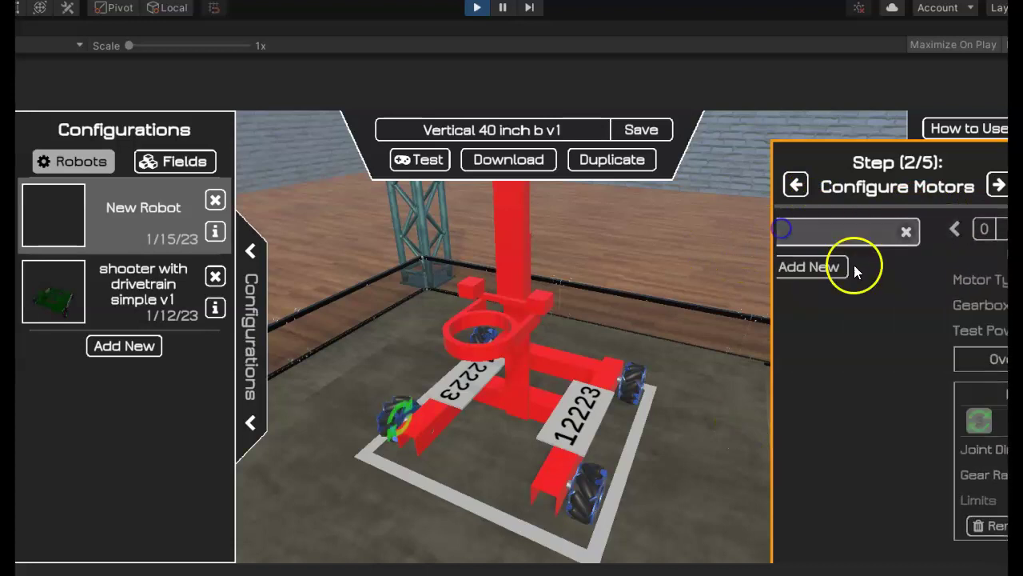
pyautogui.click(916, 266)
pyautogui.click(908, 298)
pyautogui.click(911, 296)
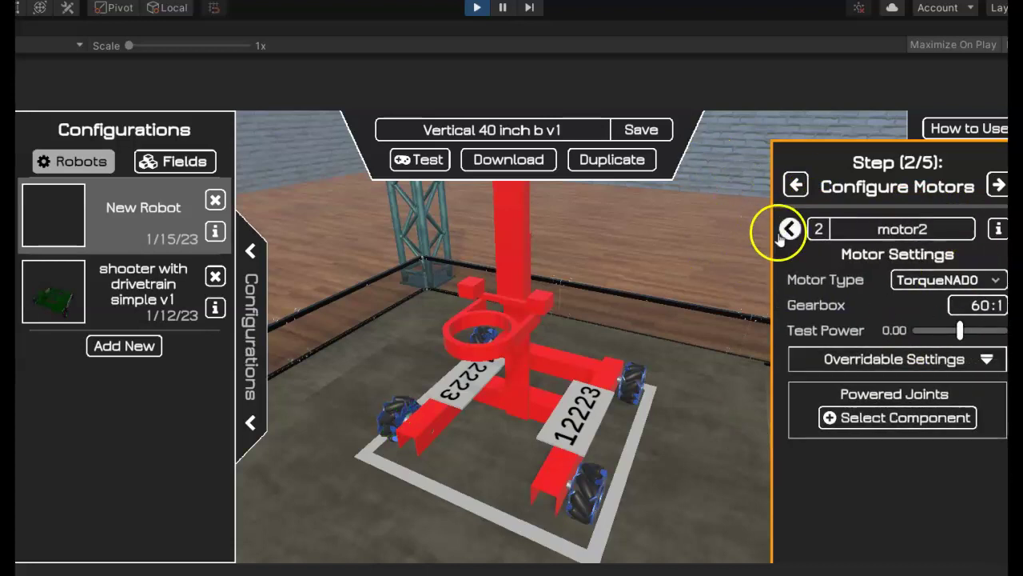
pyautogui.click(787, 230)
pyautogui.click(897, 328)
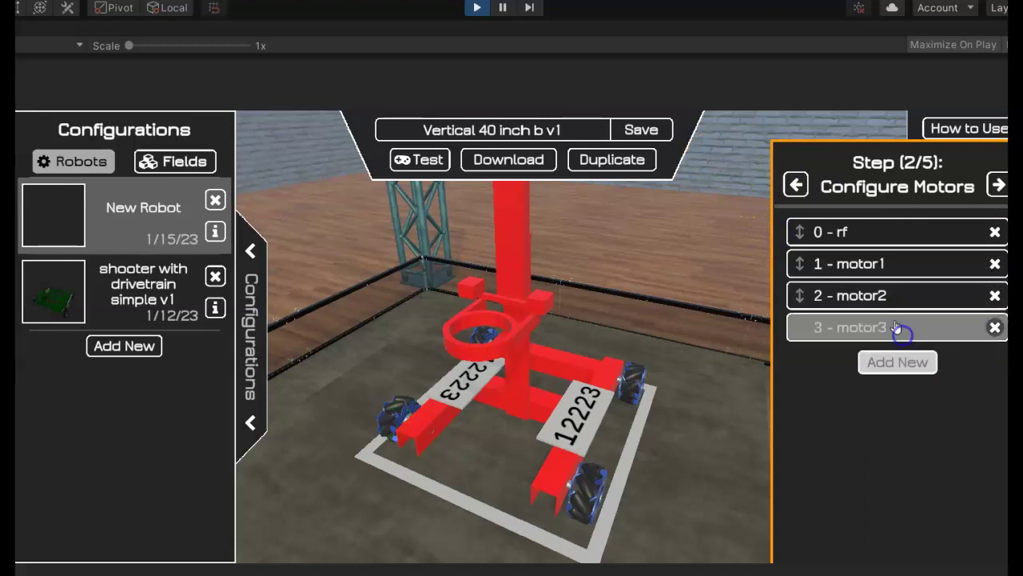
# - Rename motor1 as rr and set its motor type to YellowJacket
pyautogui.click(837, 270)
pyautogui.click(901, 229)
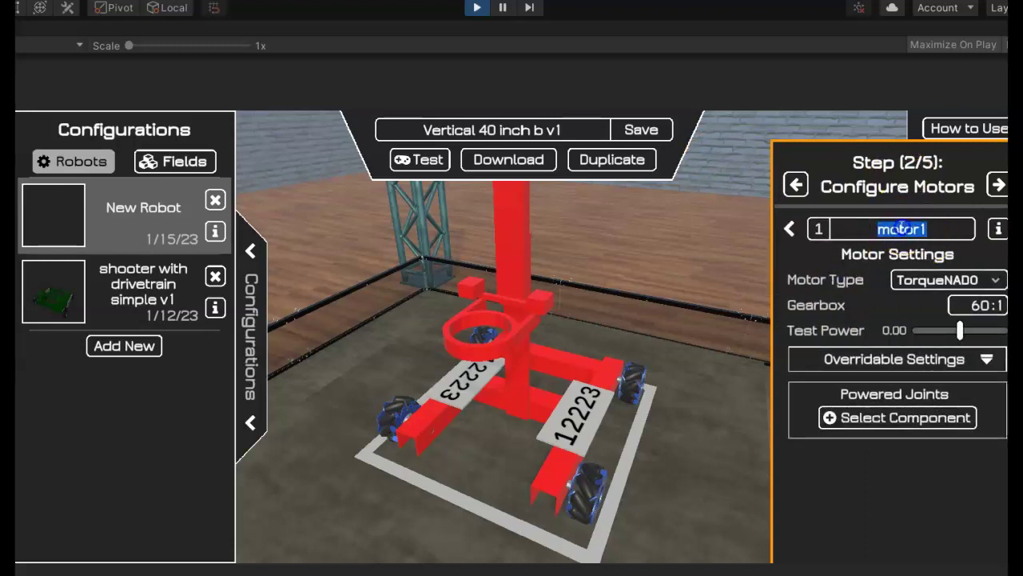
pyautogui.write('m')
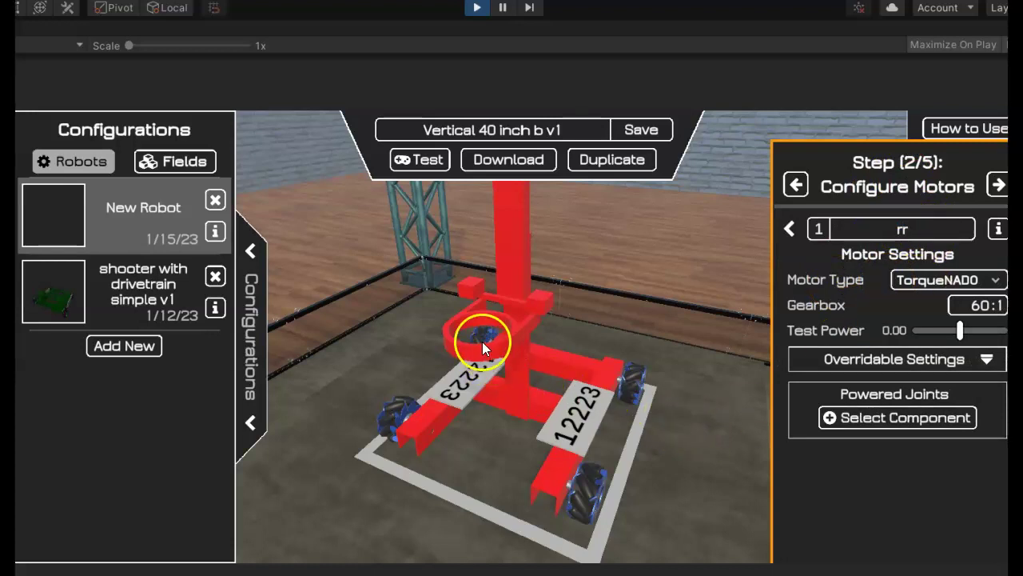
pyautogui.click(930, 282)
pyautogui.click(911, 320)
# - Assign the wheel at the far end of the left side rail as the rr motor's powered joint
pyautogui.click(916, 415)
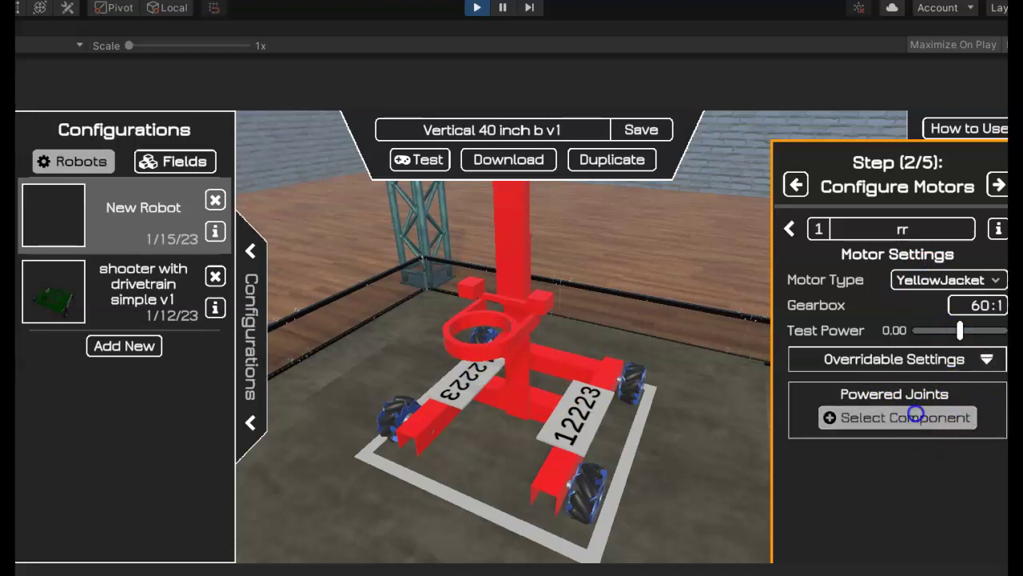
pyautogui.click(479, 334)
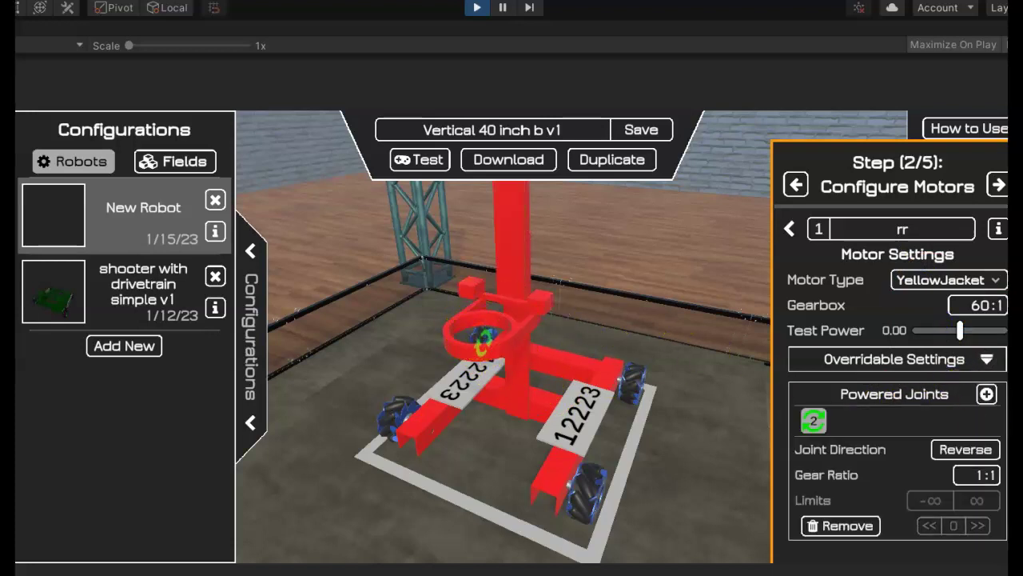
pyautogui.click(789, 229)
pyautogui.click(789, 229)
# - Rename motor2 as fr and set its motor type to YellowJacket
pyautogui.click(860, 299)
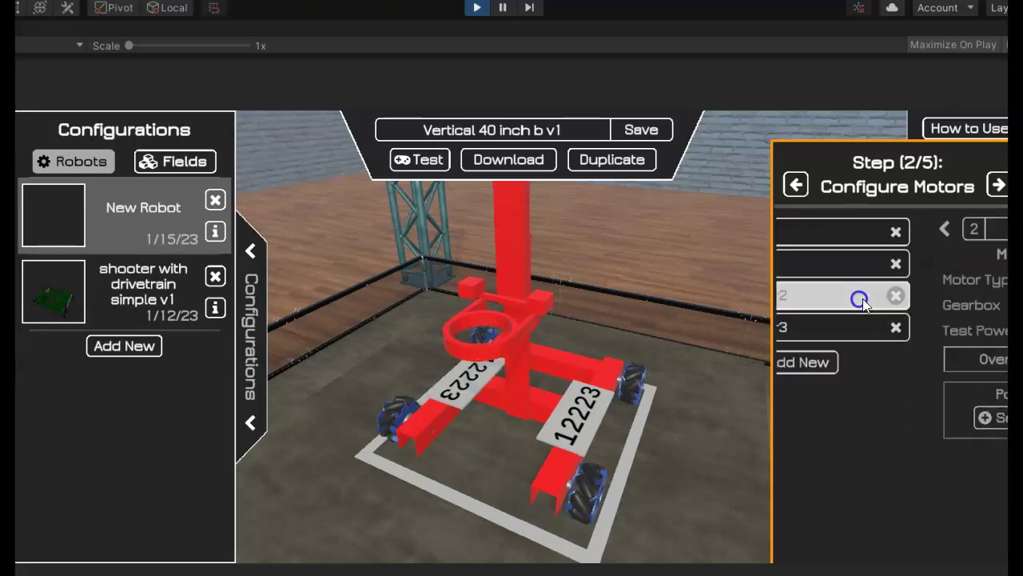
pyautogui.click(858, 227)
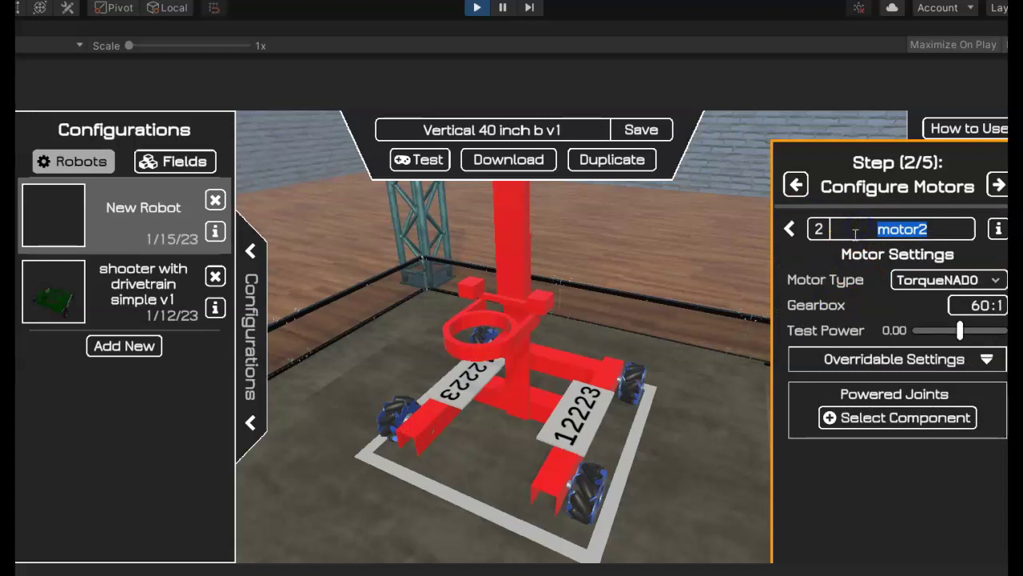
pyautogui.write('fr')
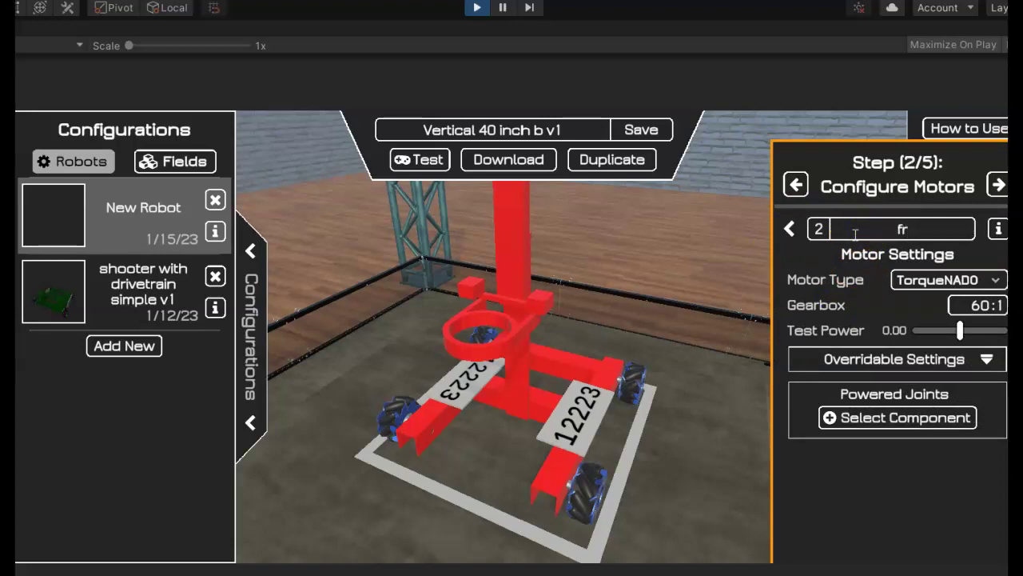
pyautogui.click(985, 278)
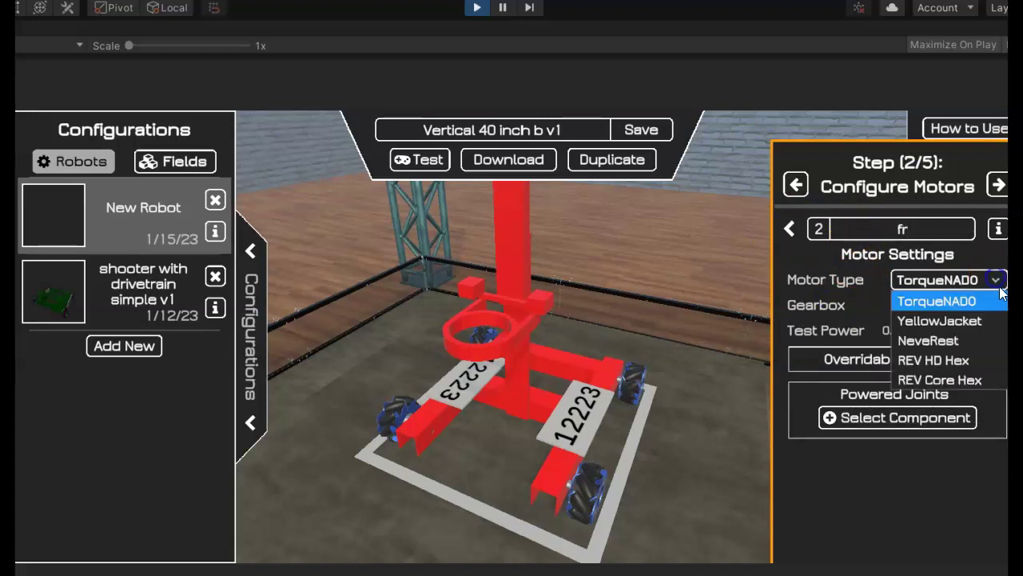
pyautogui.click(954, 321)
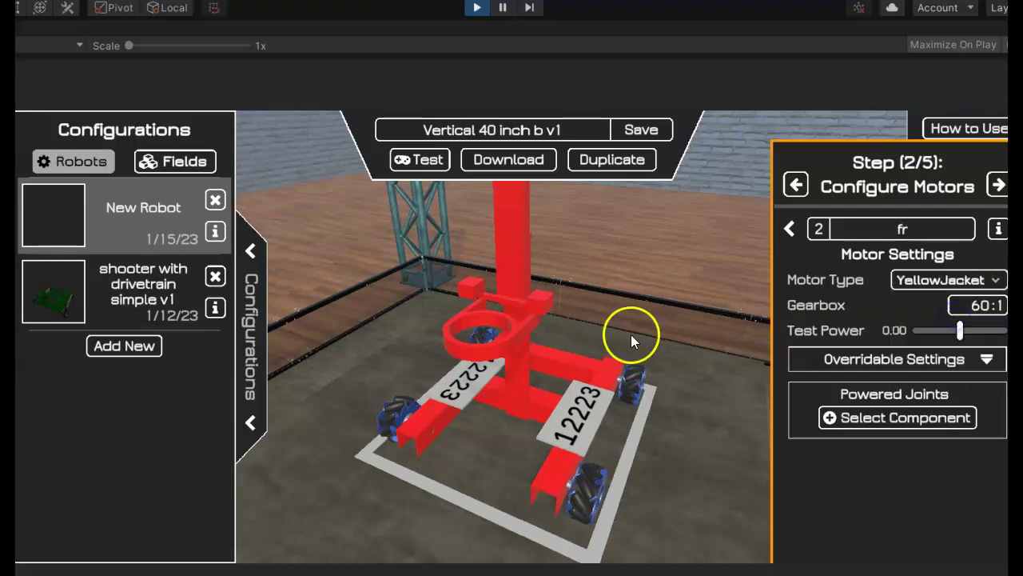
# - Assign the wheel at the far end of the right side rail as the fr motor's powered joint
pyautogui.click(854, 416)
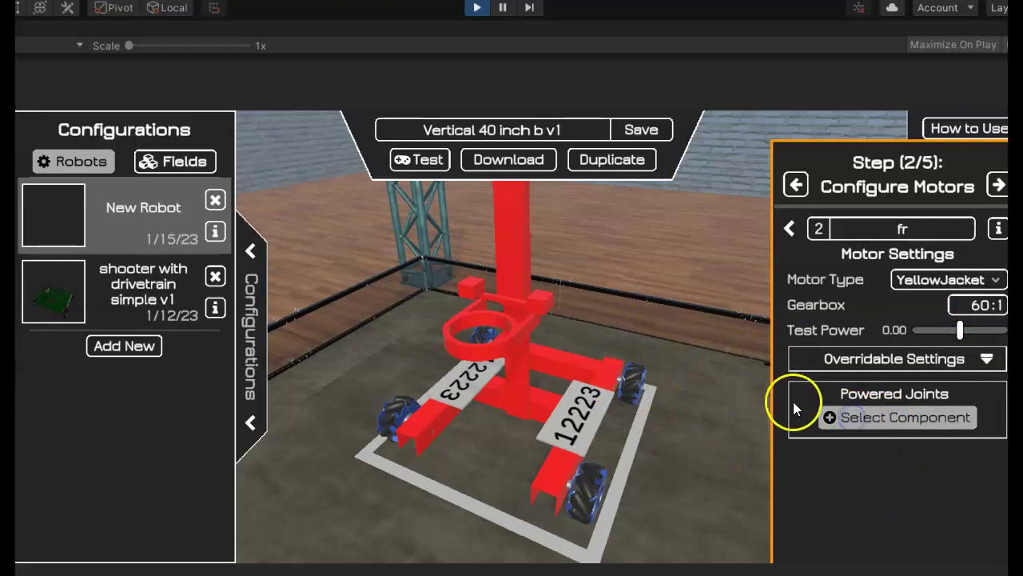
pyautogui.click(626, 372)
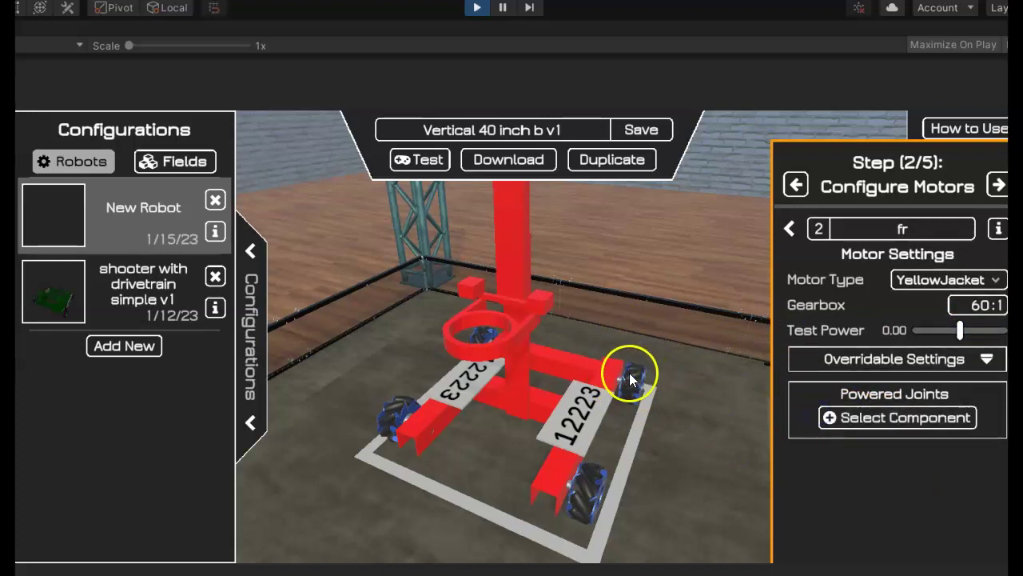
pyautogui.click(909, 416)
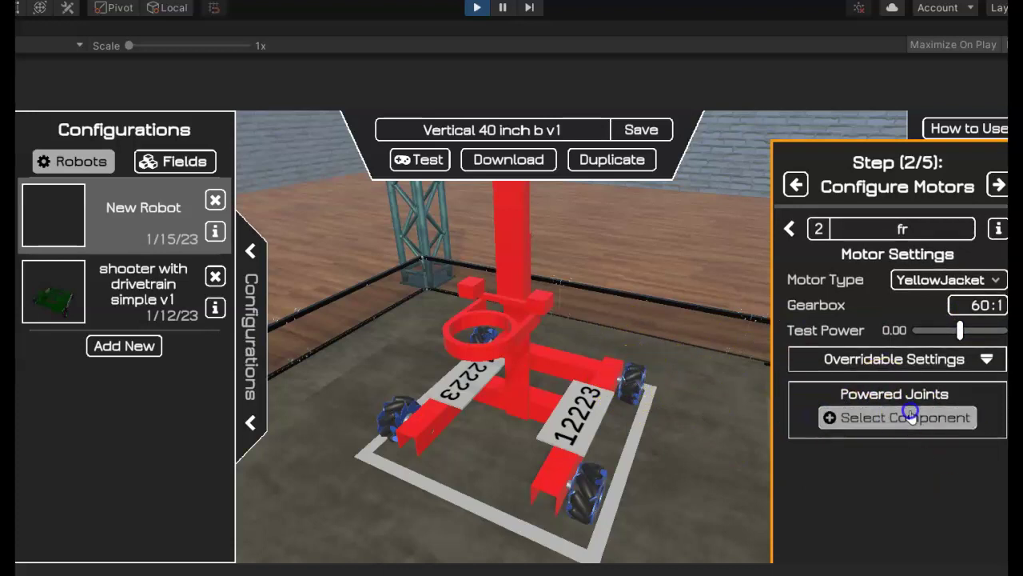
pyautogui.click(628, 379)
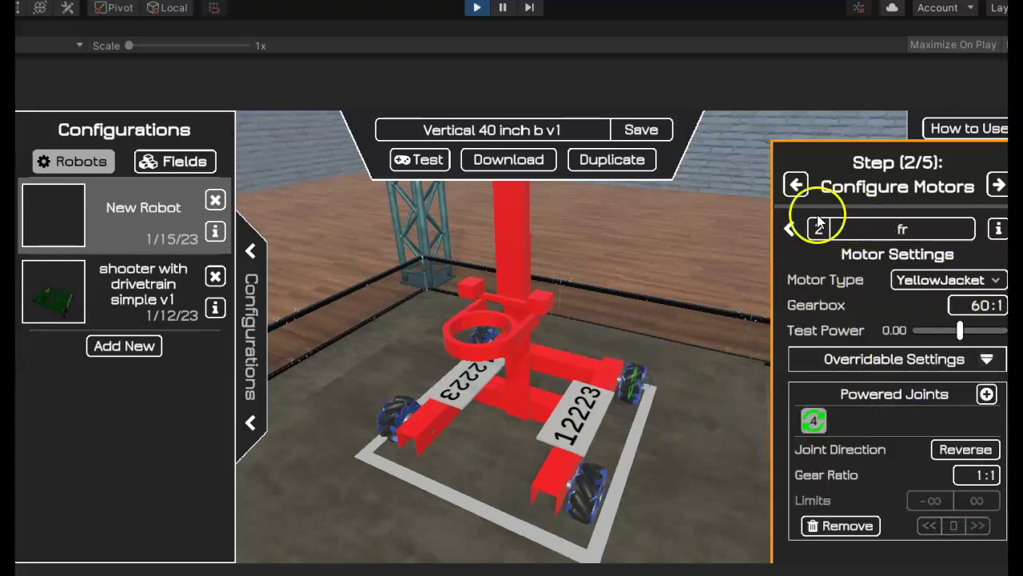
pyautogui.click(789, 229)
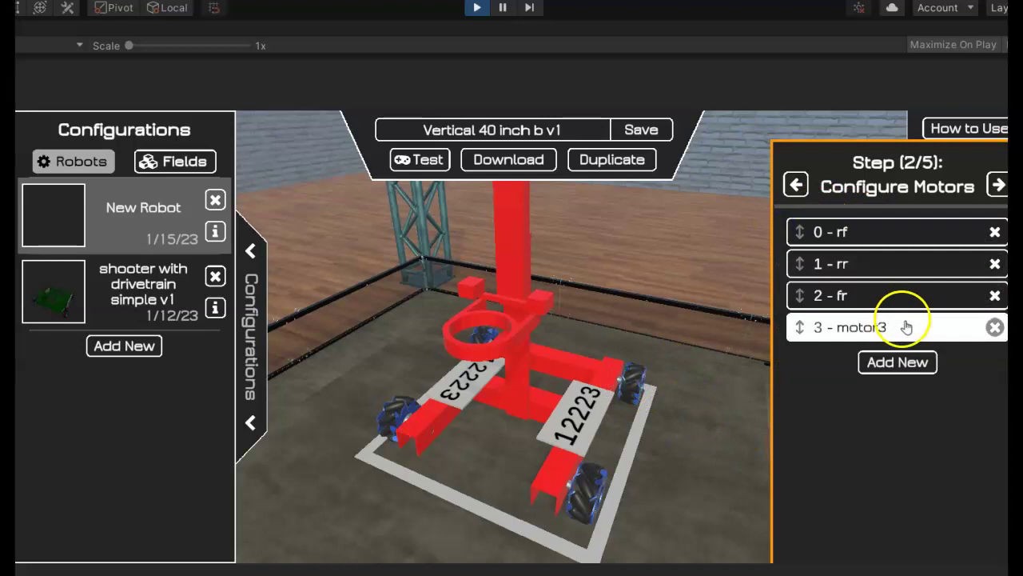
# - Rename the fr motor as left r
pyautogui.click(875, 293)
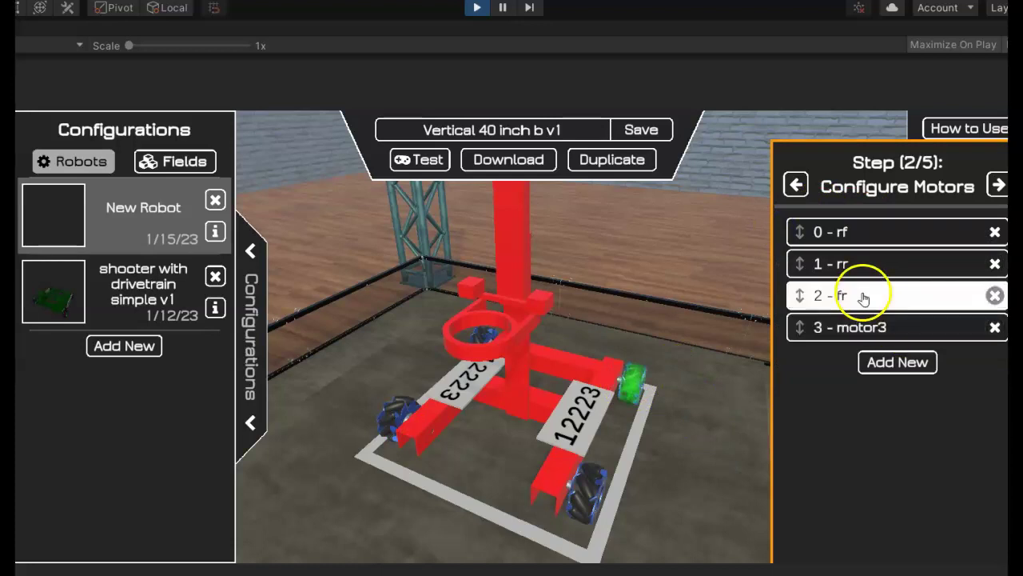
pyautogui.click(872, 308)
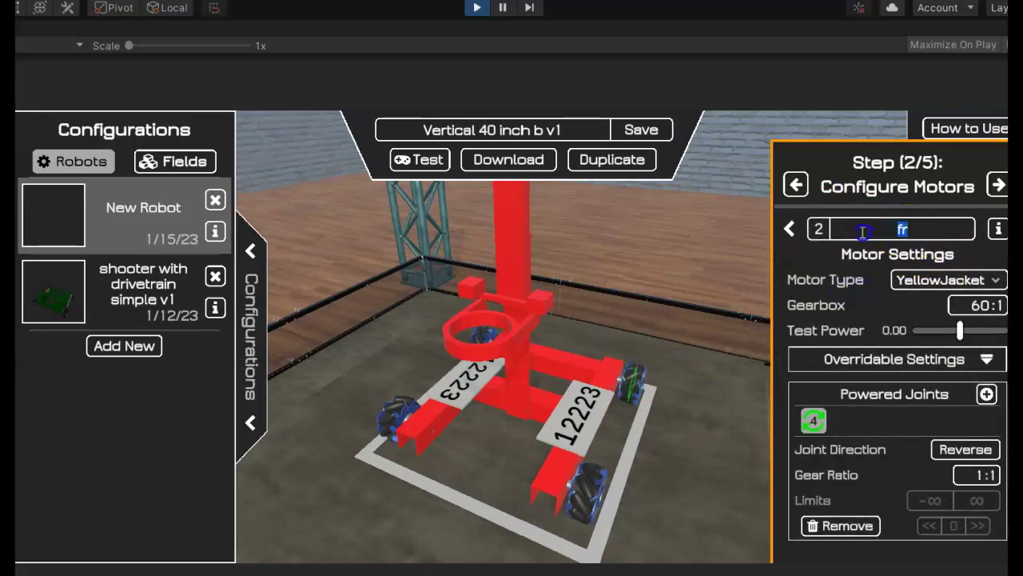
pyautogui.write('lwe')
pyautogui.press('BackSpace')
pyautogui.press('BackSpace')
pyautogui.write('eft r')
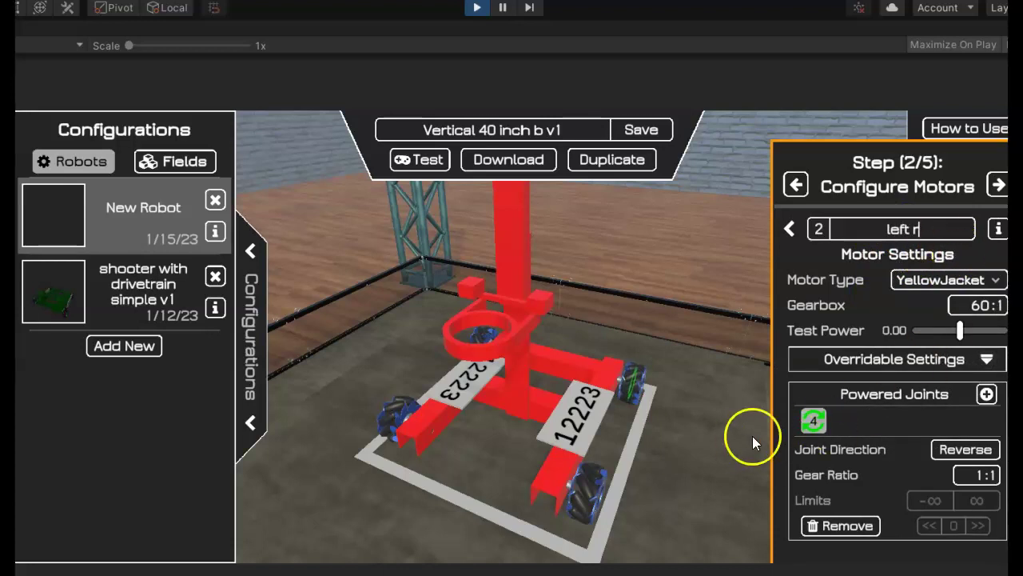
pyautogui.click(789, 229)
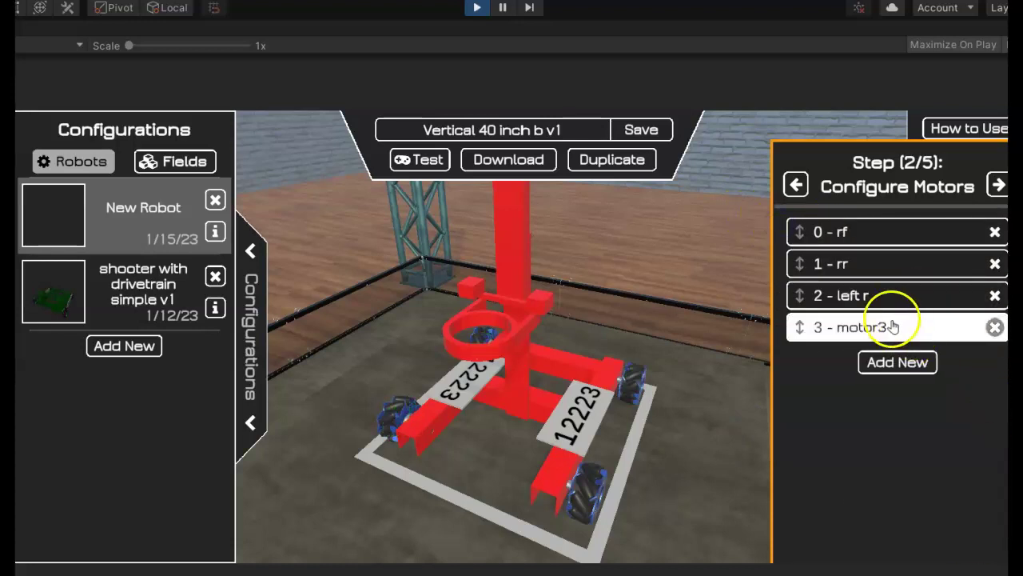
# - Rename motor3 as left front and set its motor type to YellowJacket
pyautogui.click(892, 323)
pyautogui.click(881, 230)
pyautogui.write('left front')
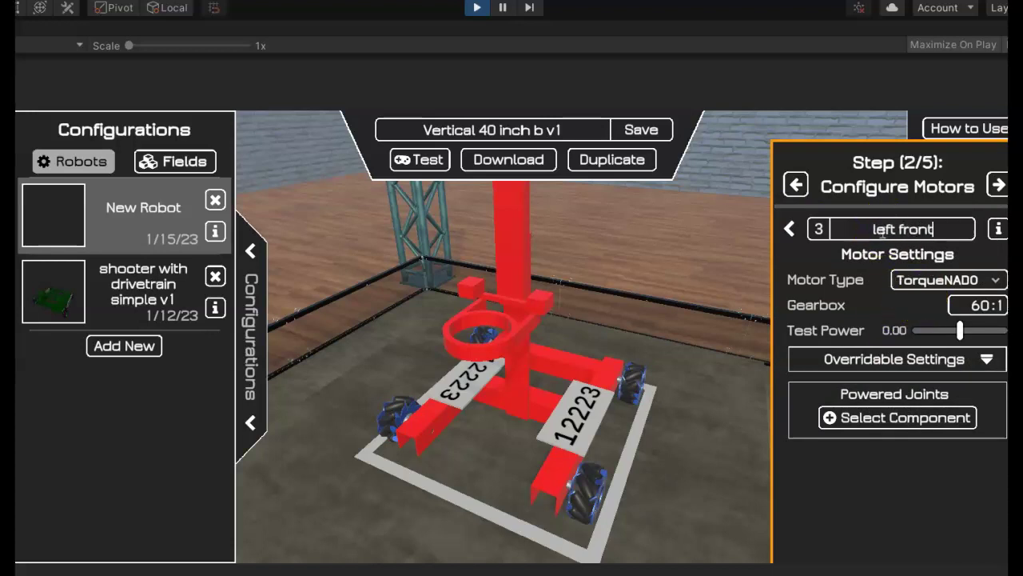
pyautogui.click(992, 279)
pyautogui.click(953, 323)
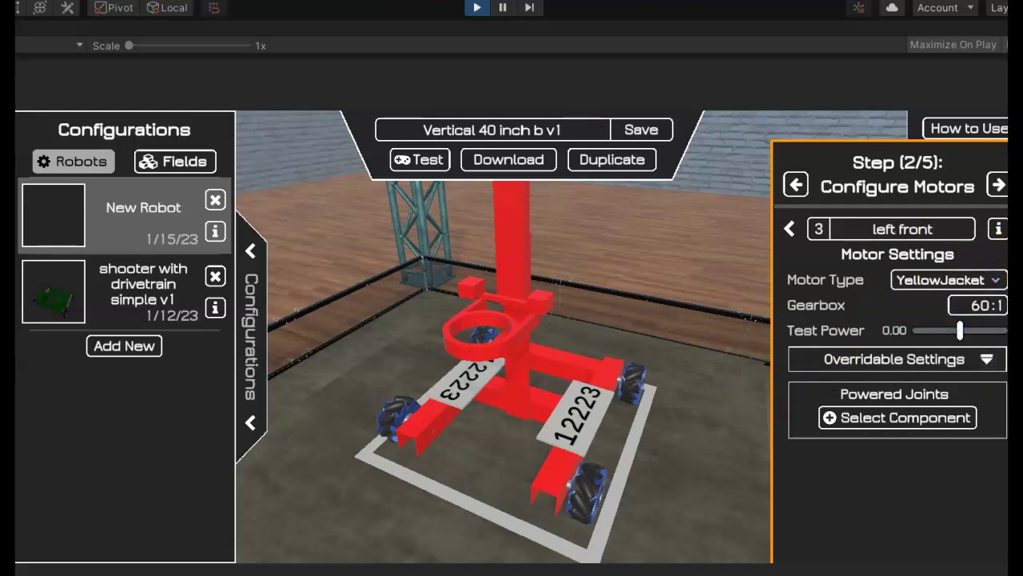
# - Assign the wheel at the near end of the right side rail as the left front motor's powered joint
pyautogui.click(830, 421)
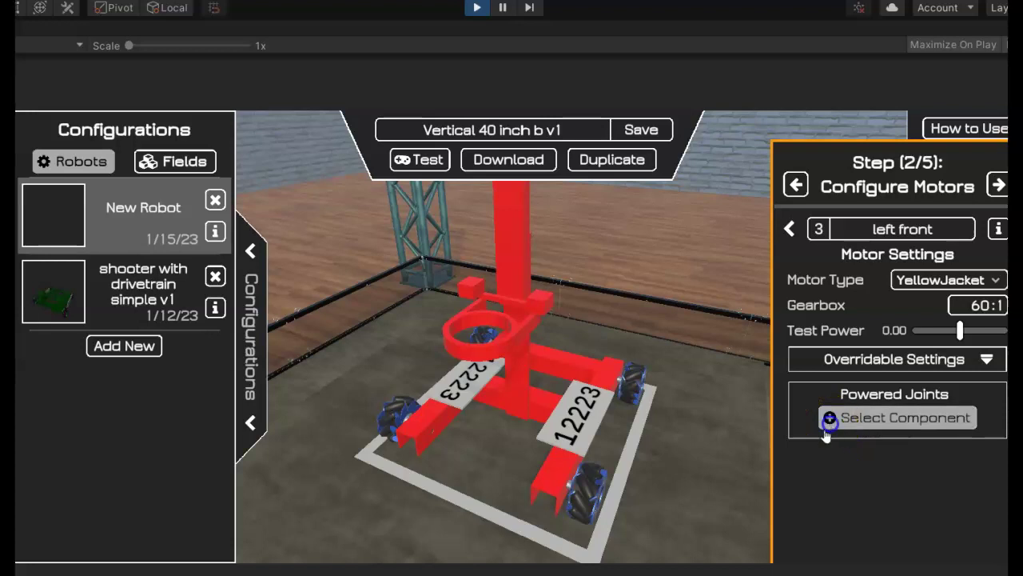
pyautogui.click(576, 482)
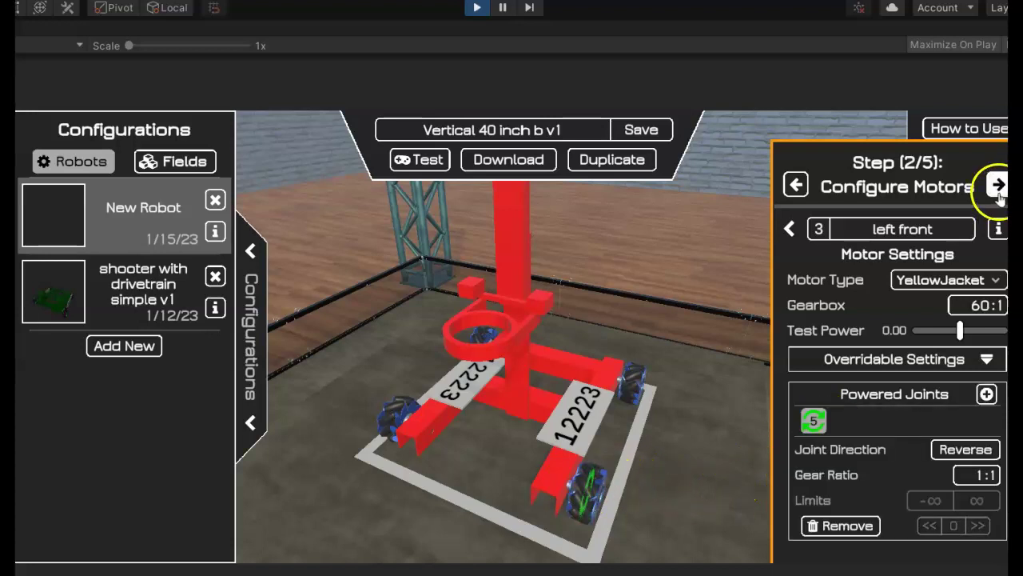
pyautogui.click(789, 228)
# - Add a fifth motor named gripper with motor type YellowJacket
pyautogui.click(898, 362)
pyautogui.click(897, 357)
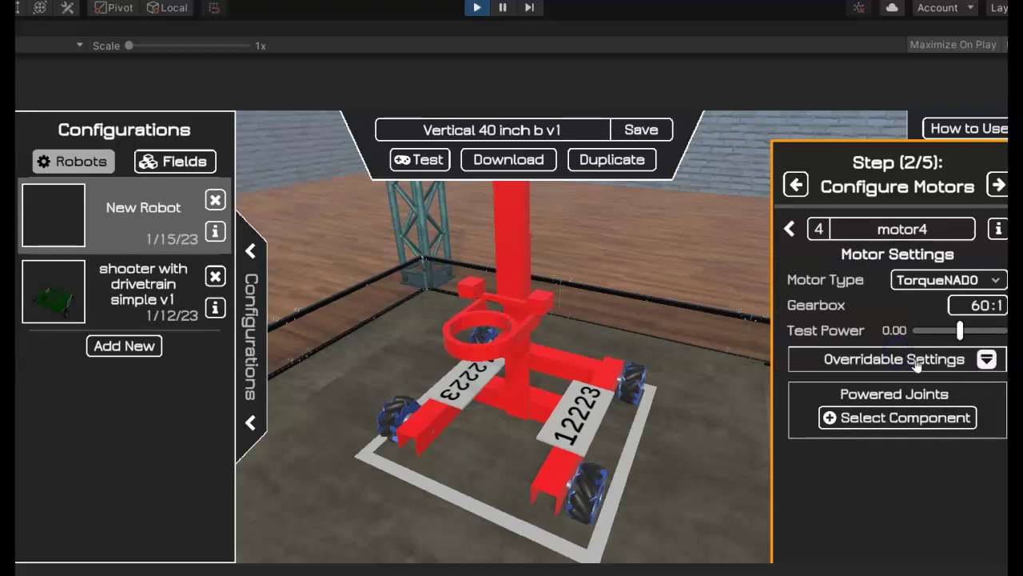
pyautogui.click(880, 229)
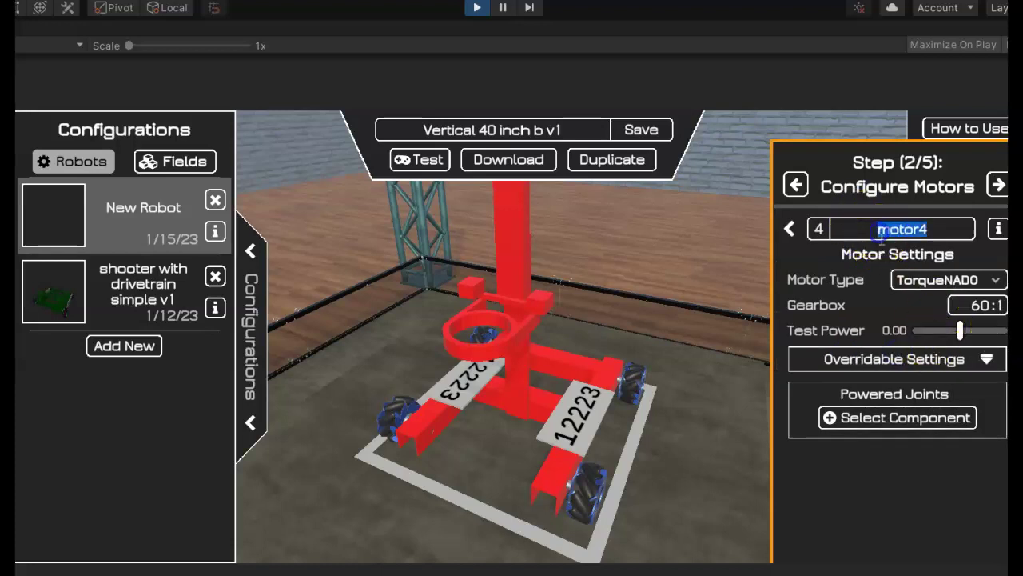
pyautogui.write('gr')
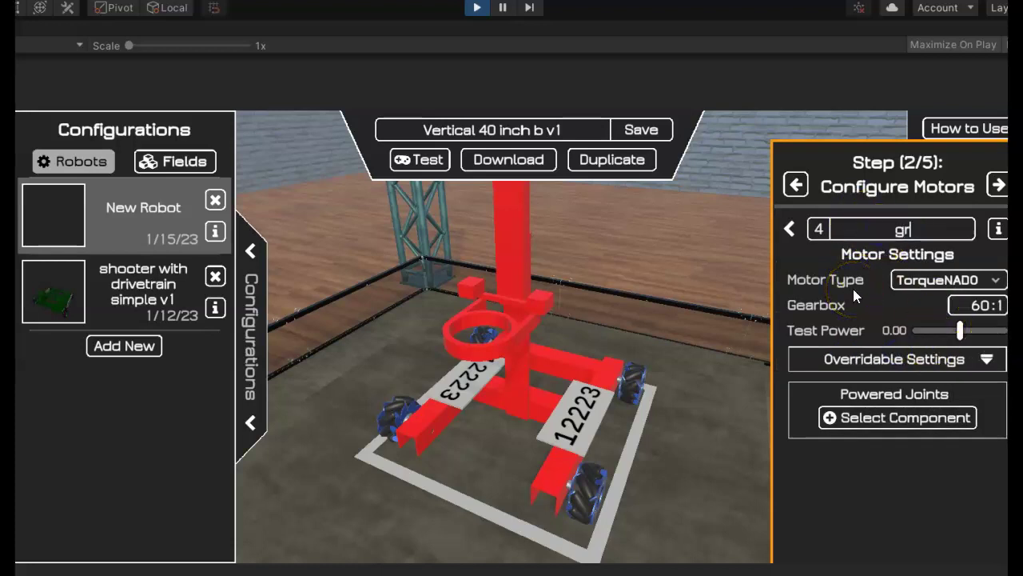
pyautogui.write('ipper')
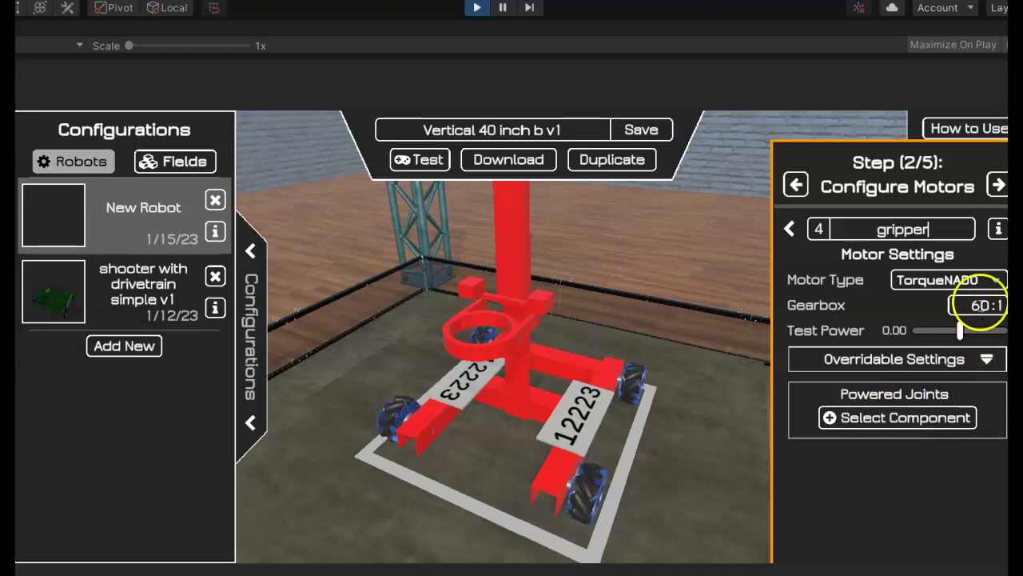
pyautogui.click(983, 280)
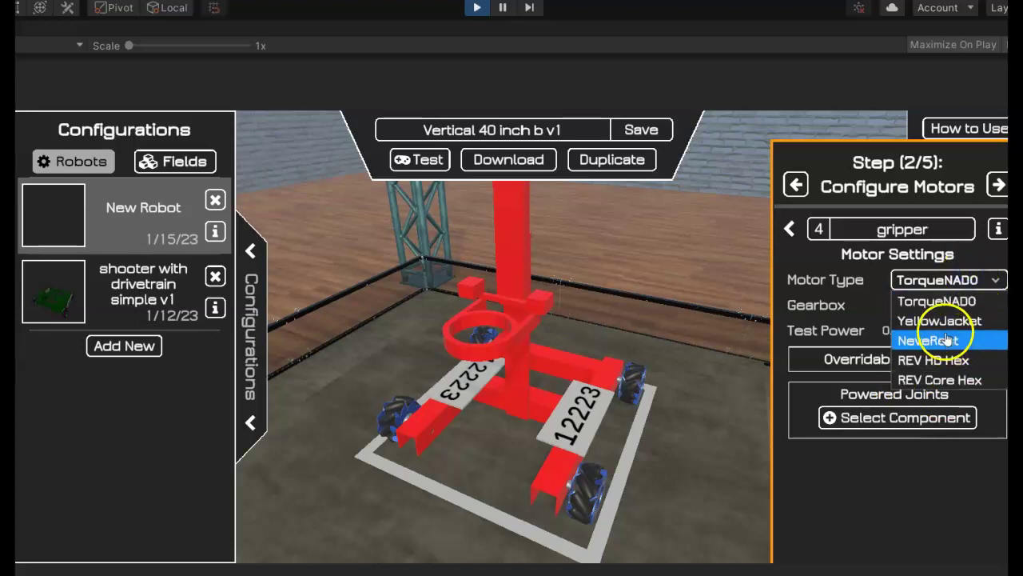
pyautogui.click(937, 320)
# - Assign the ring-shaped gripper on the robot's vertical mast as the gripper motor's powered joint
pyautogui.click(886, 416)
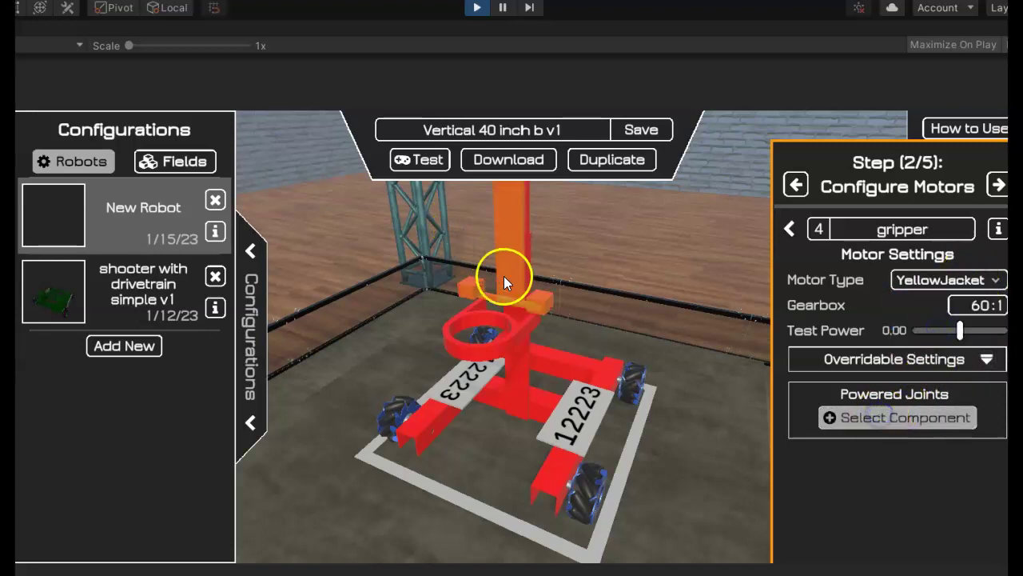
pyautogui.click(498, 342)
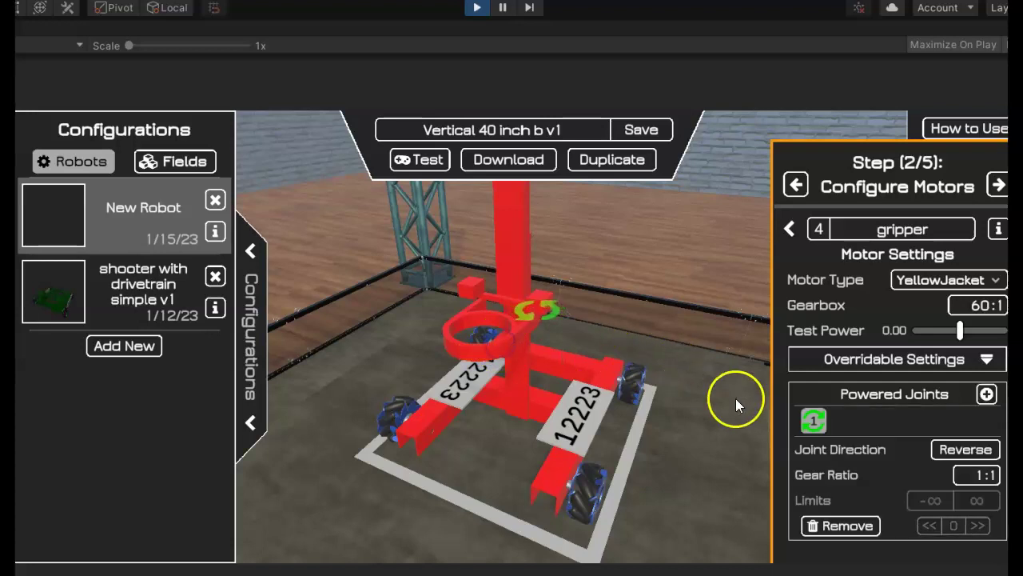
pyautogui.click(789, 229)
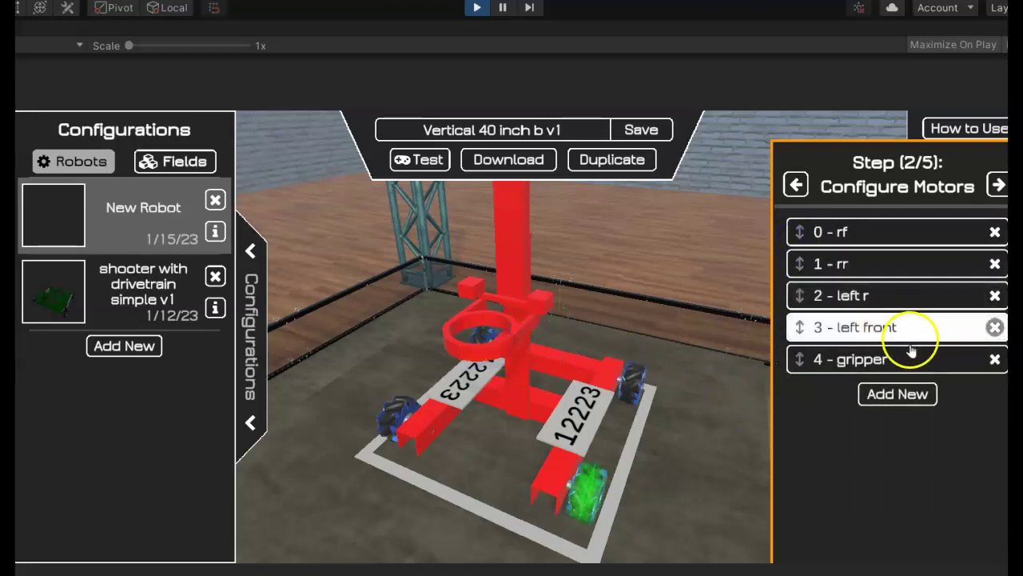
# - Add a sixth motor and name it slide
pyautogui.click(905, 394)
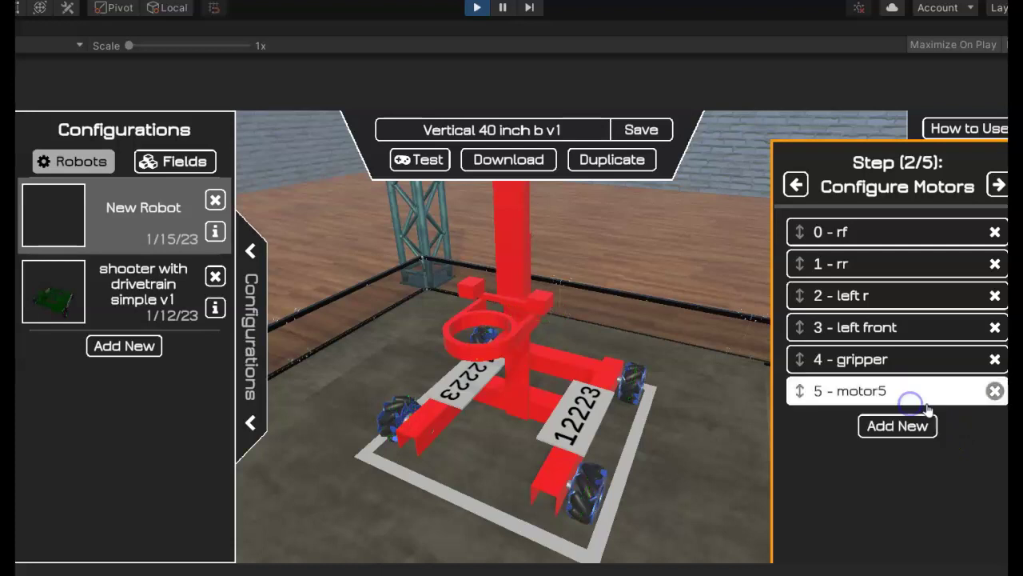
pyautogui.click(861, 390)
pyautogui.click(903, 227)
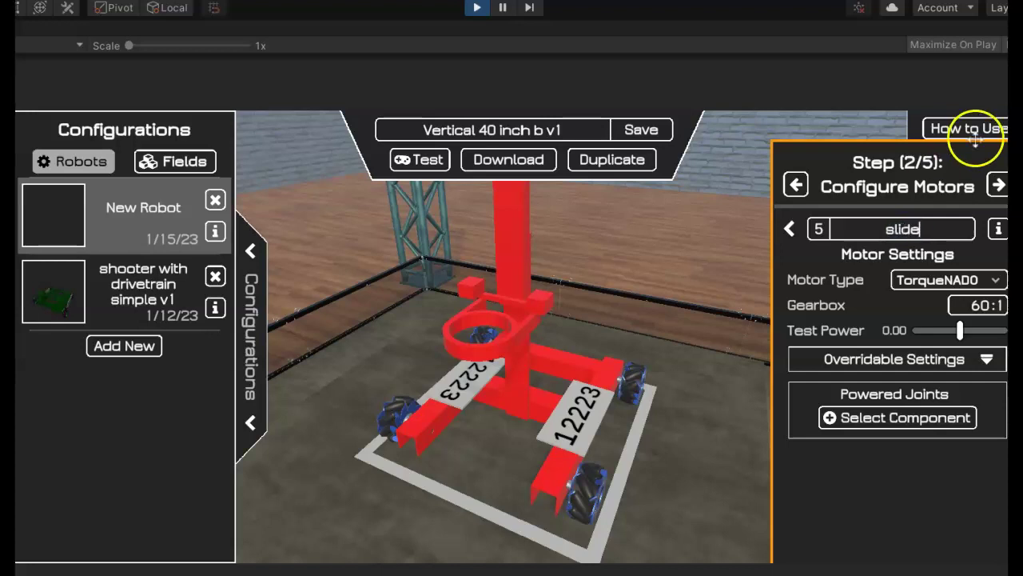
# - Set the slide motor's type to NeveRest and select the robot's vertical mast as its powered component
pyautogui.click(996, 281)
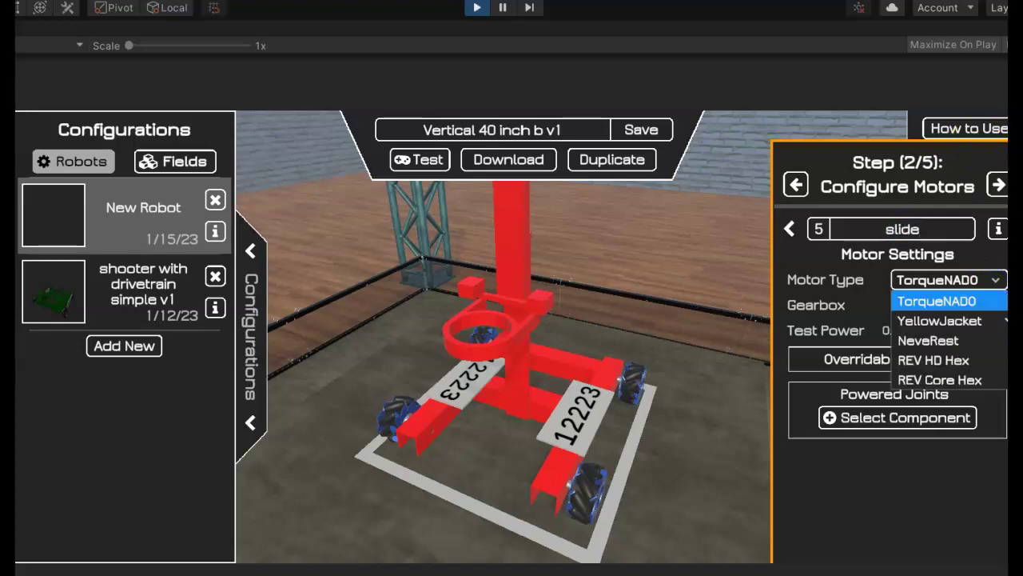
pyautogui.click(985, 336)
pyautogui.click(866, 417)
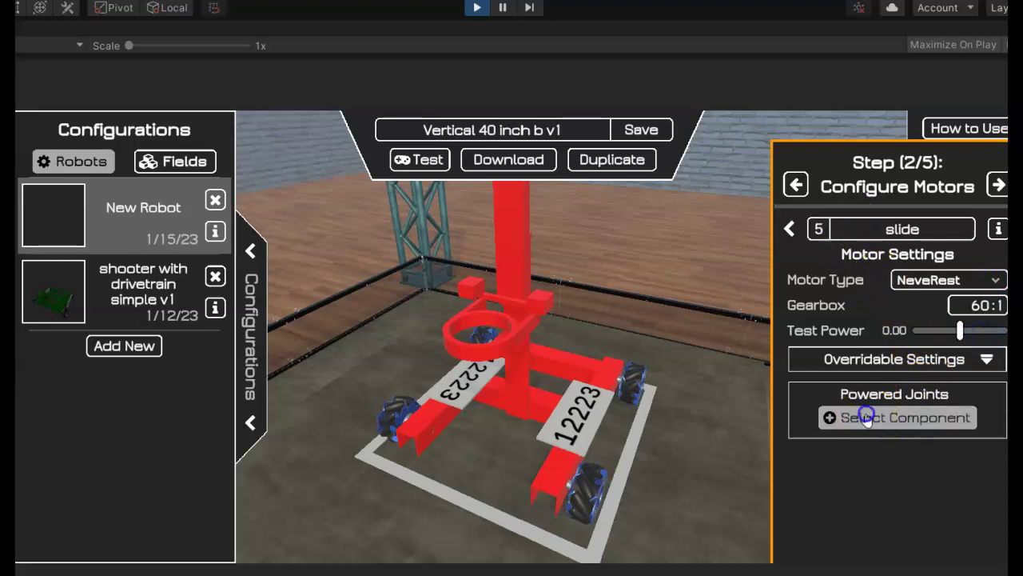
pyautogui.click(519, 241)
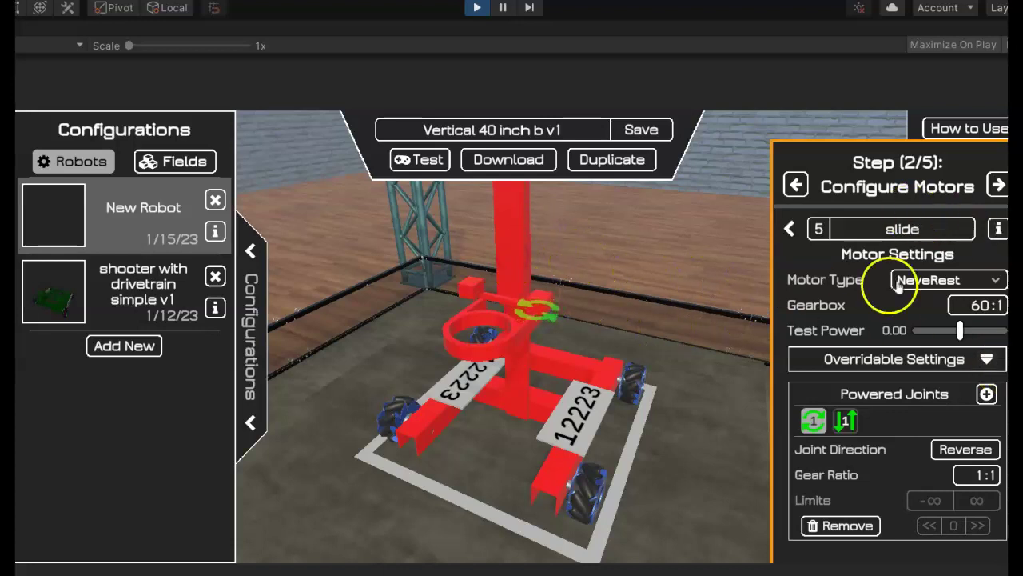
# - Remove the rotating gripper joint from the slide motor's powered joints and reverse the direction of the linear joint
pyautogui.moveTo(523, 405); pyautogui.dragTo(104, 388)
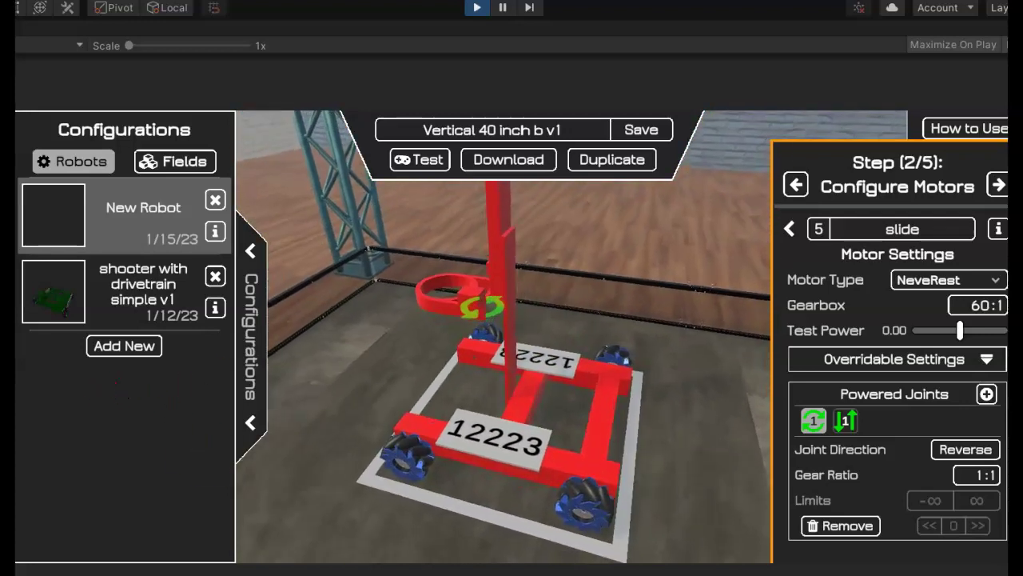
pyautogui.click(839, 525)
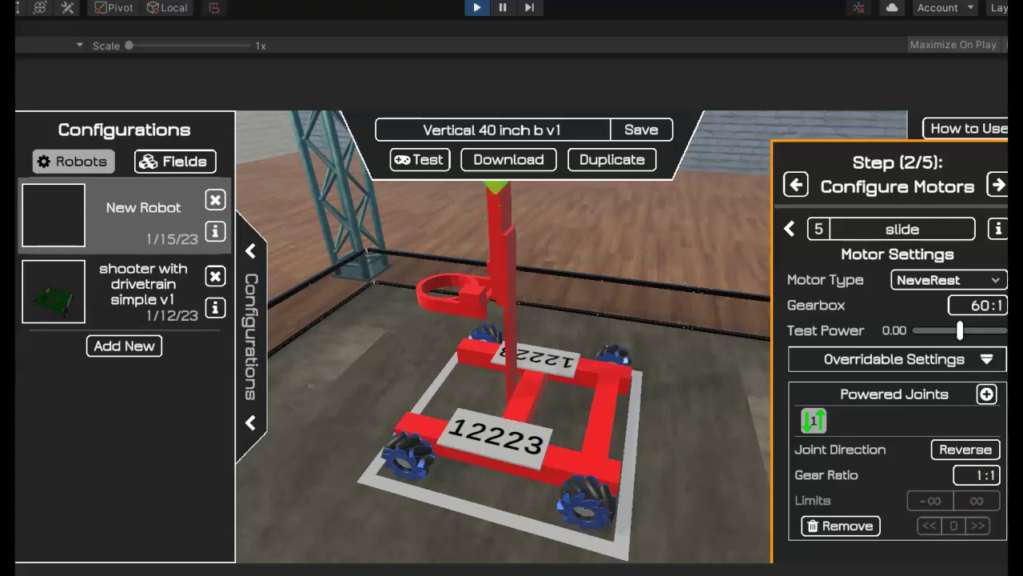
pyautogui.click(947, 453)
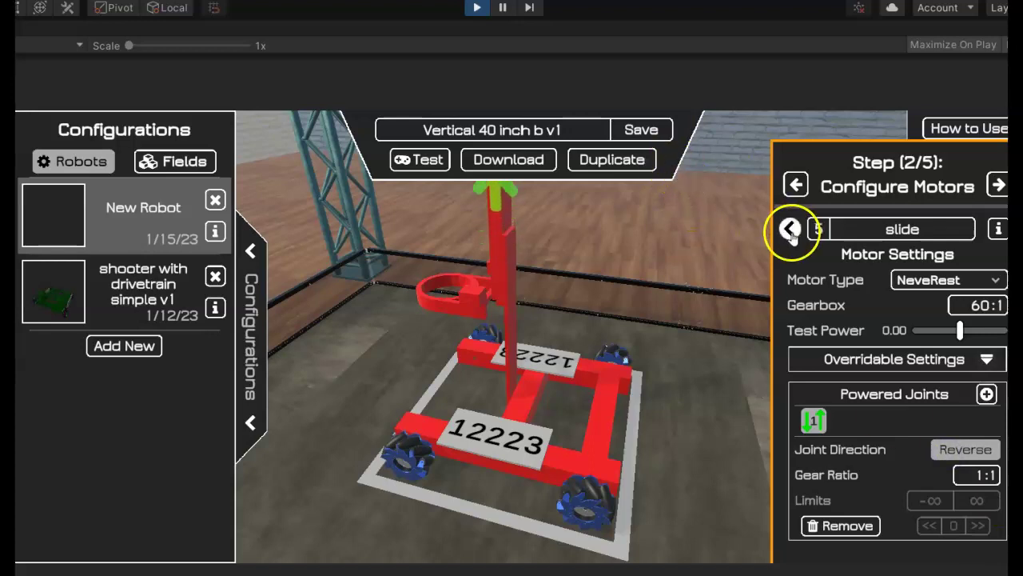
pyautogui.click(790, 229)
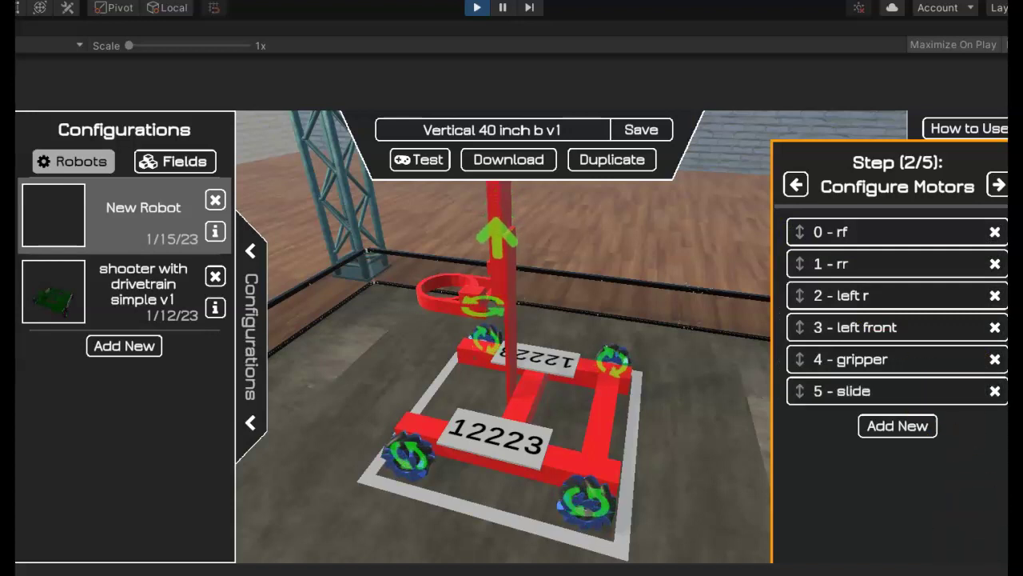
# - Advance through the configuration stages to Game Elements and save the robot configuration
pyautogui.click(998, 185)
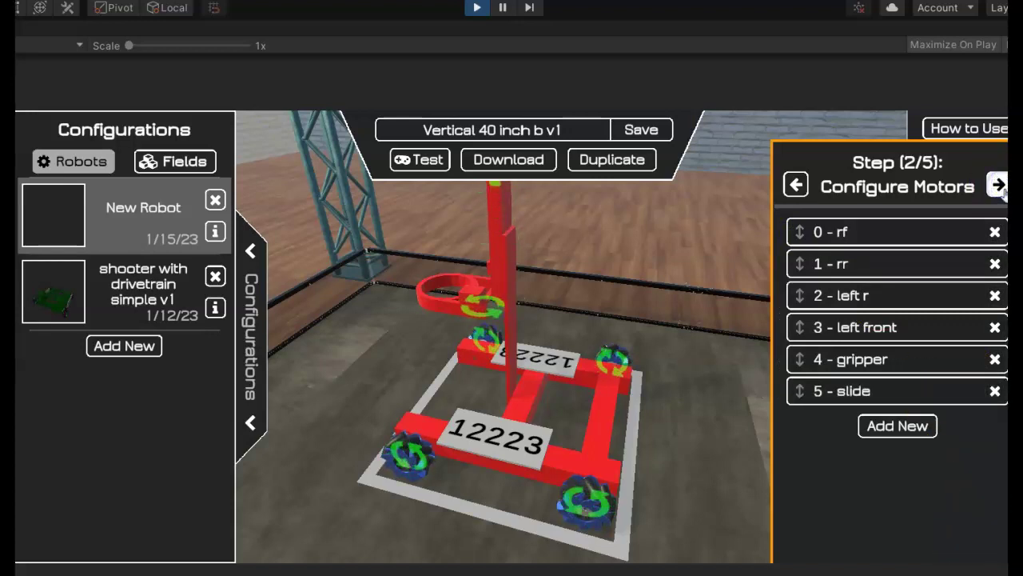
pyautogui.click(998, 185)
pyautogui.click(1001, 187)
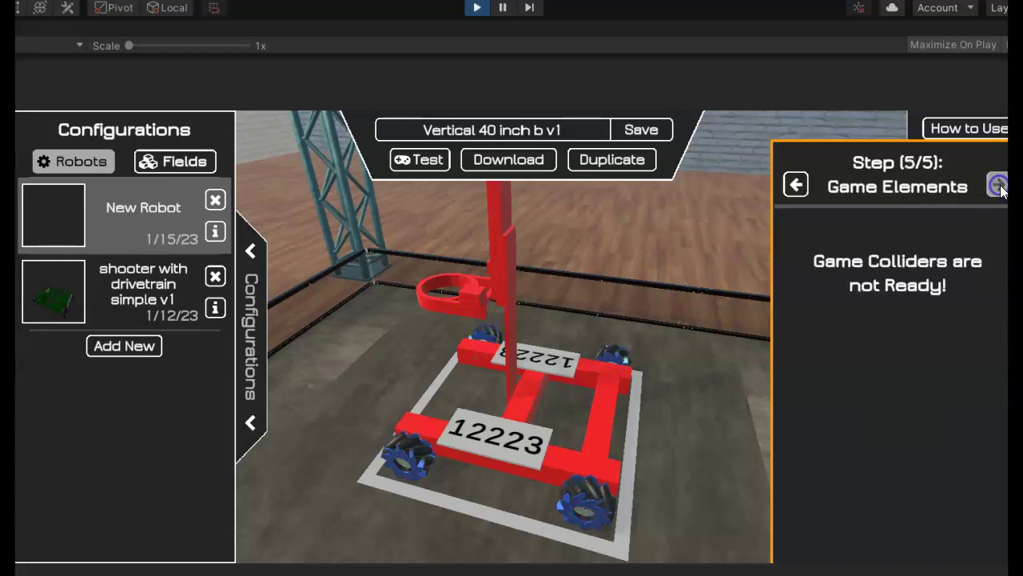
pyautogui.click(637, 132)
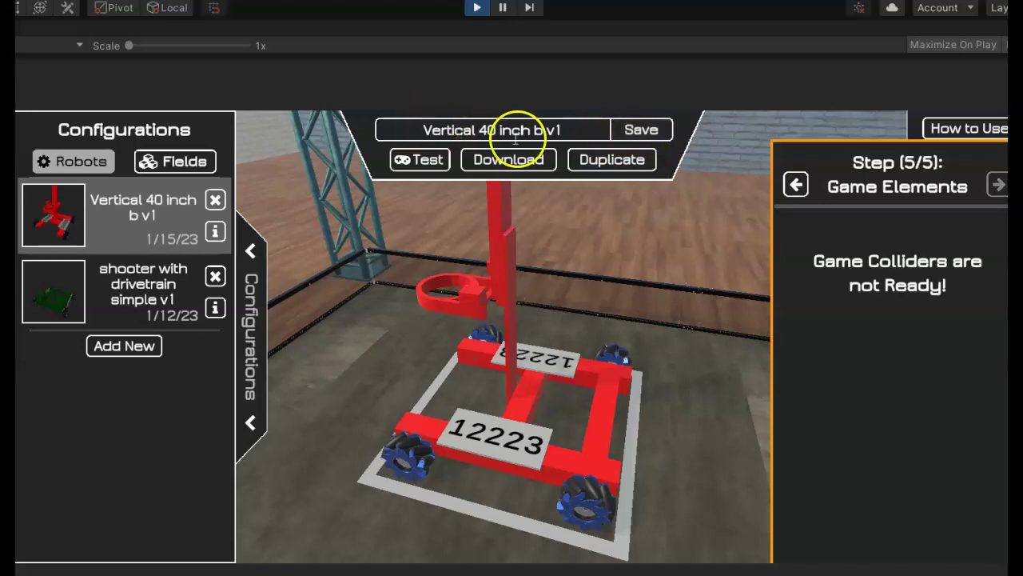
# - Start a test of the robot on the field, set the driving controls to Tank Drive, and drive it around
pyautogui.click(442, 169)
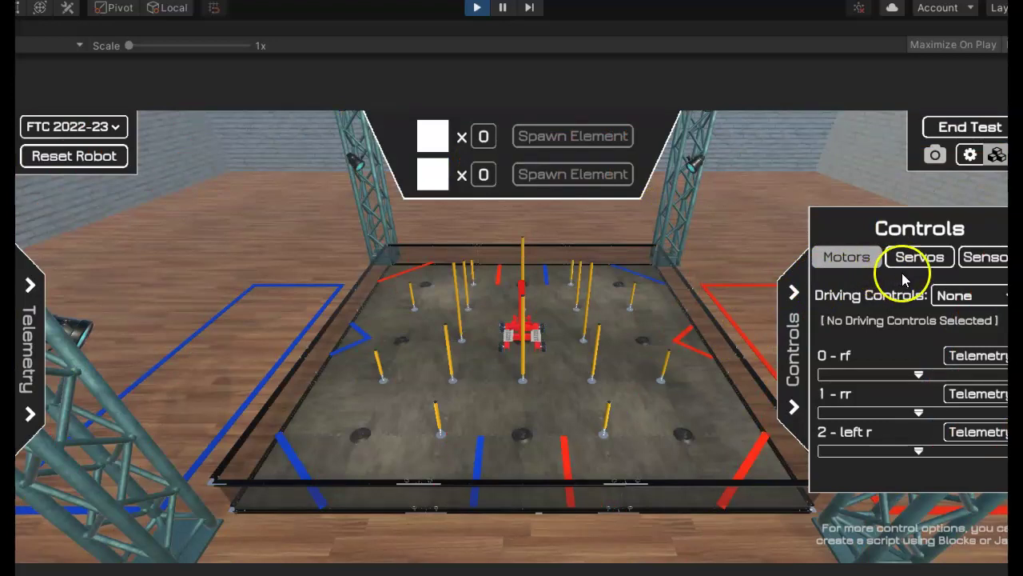
pyautogui.click(977, 306)
pyautogui.click(985, 297)
pyautogui.click(977, 335)
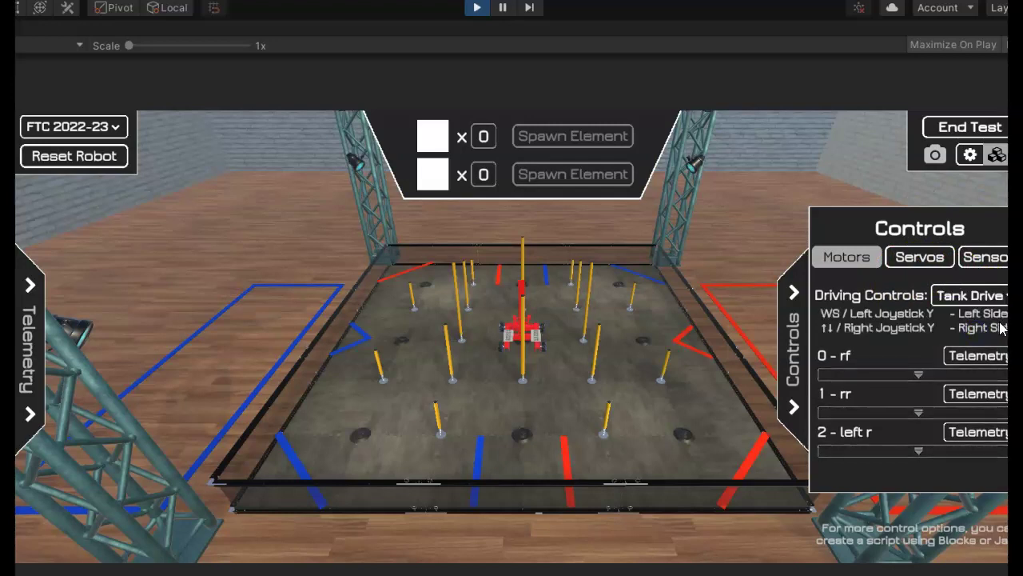
pyautogui.press('w')
pyautogui.click(991, 329)
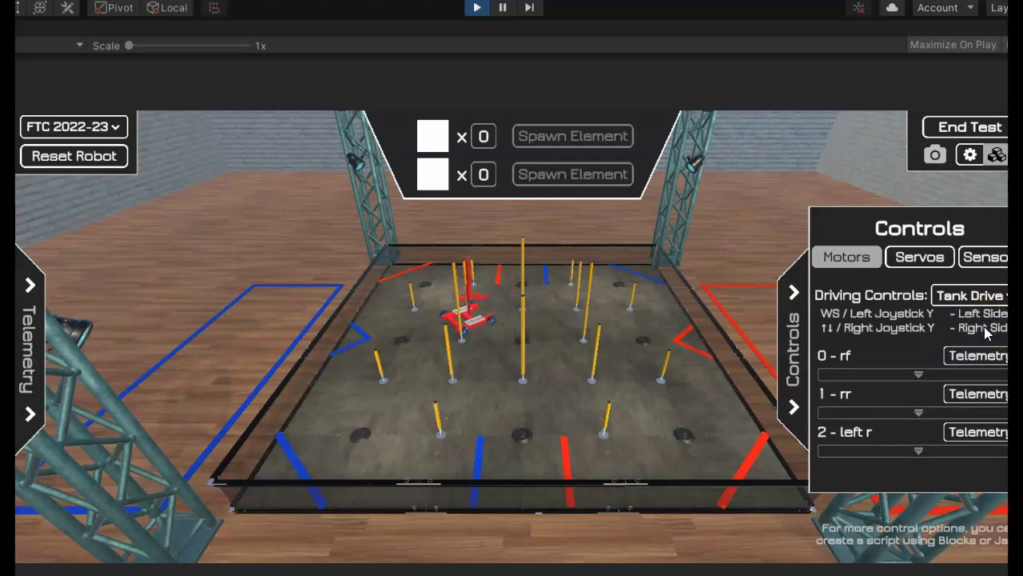
pyautogui.press('w')
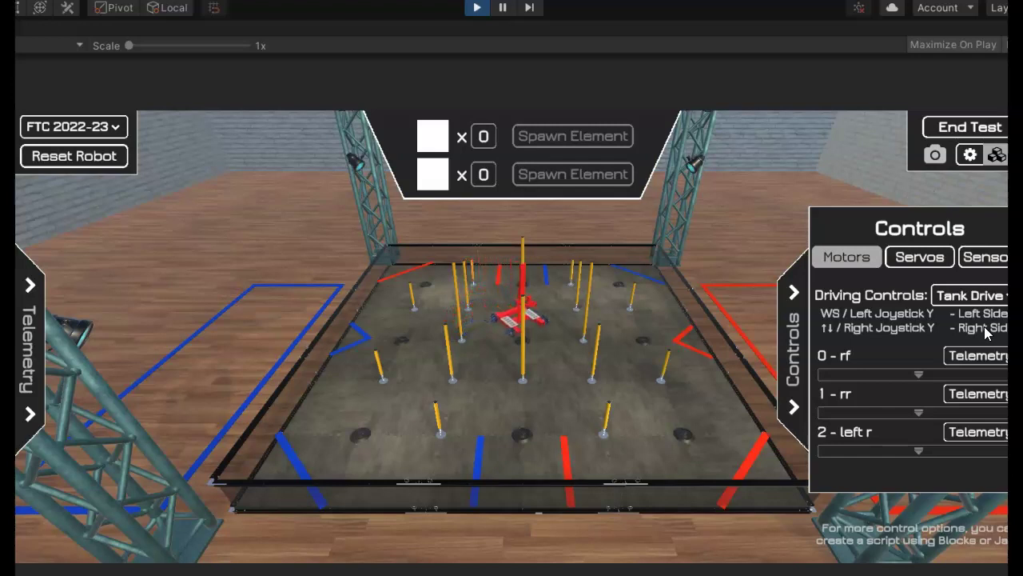
# - Switch the driving controls to Mecanum, drive the robot forward, sideways and backward, and end the test
pyautogui.click(982, 296)
pyautogui.click(977, 364)
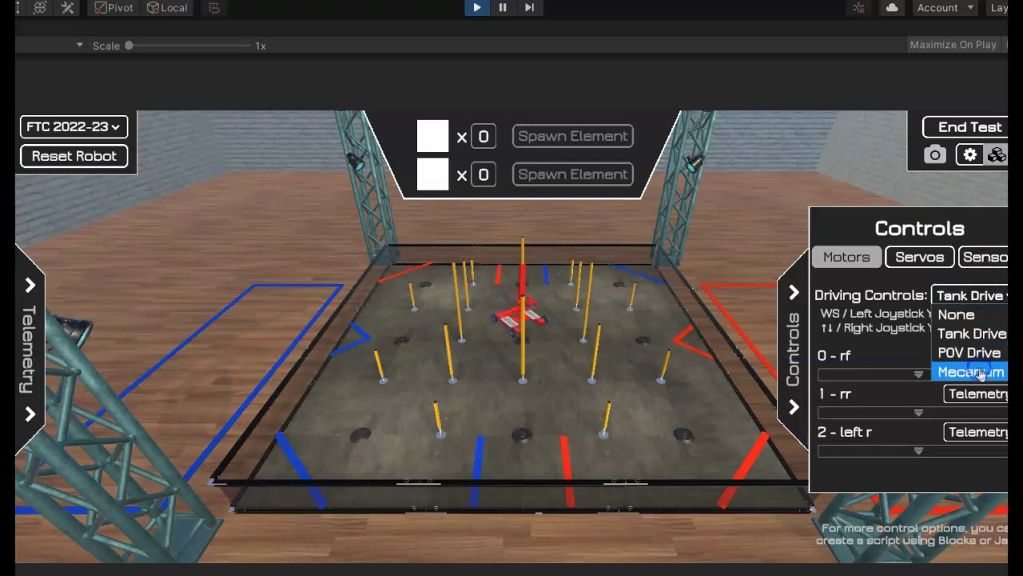
pyautogui.click(981, 372)
pyautogui.press('w')
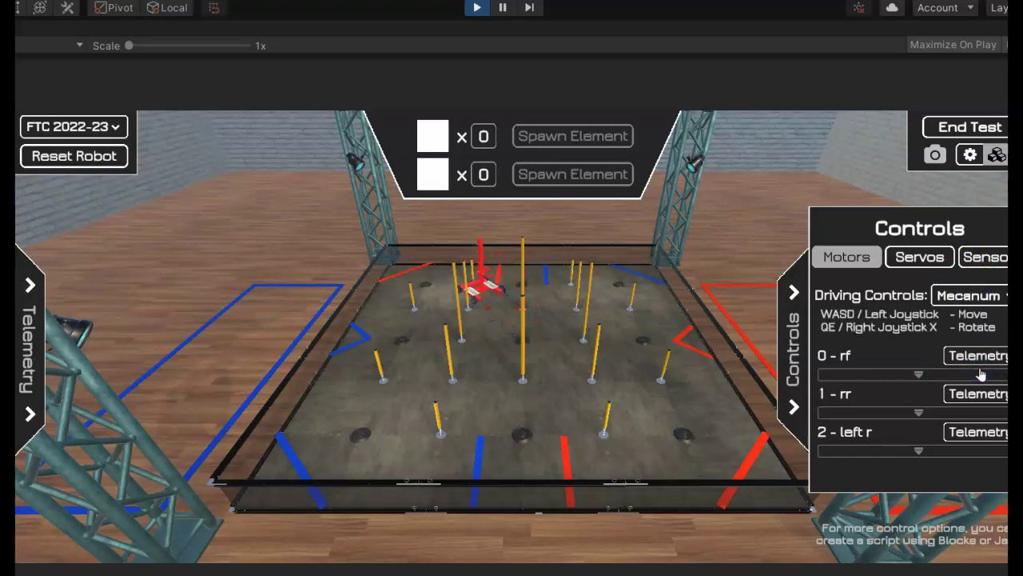
pyautogui.press('d')
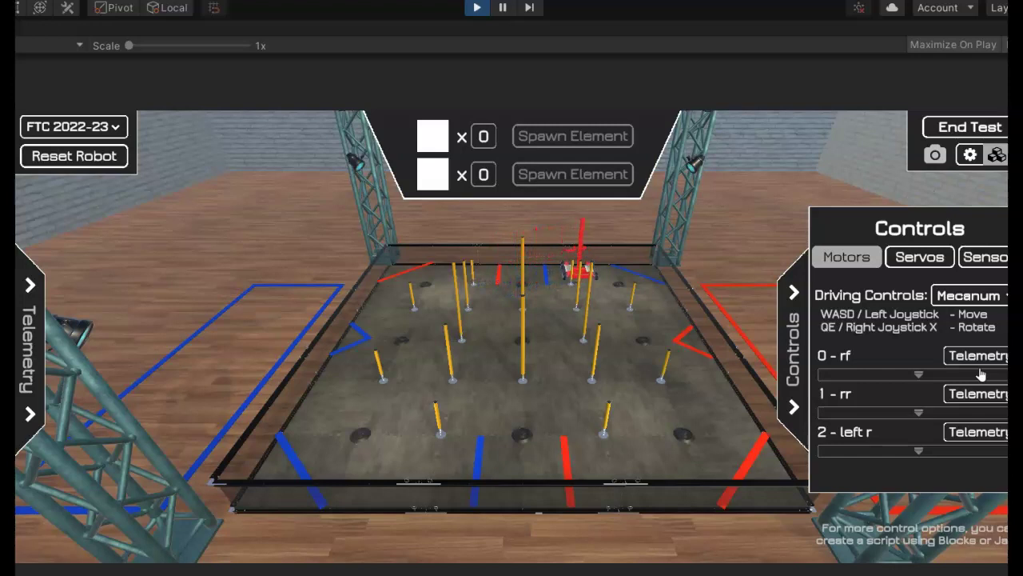
pyautogui.press('s')
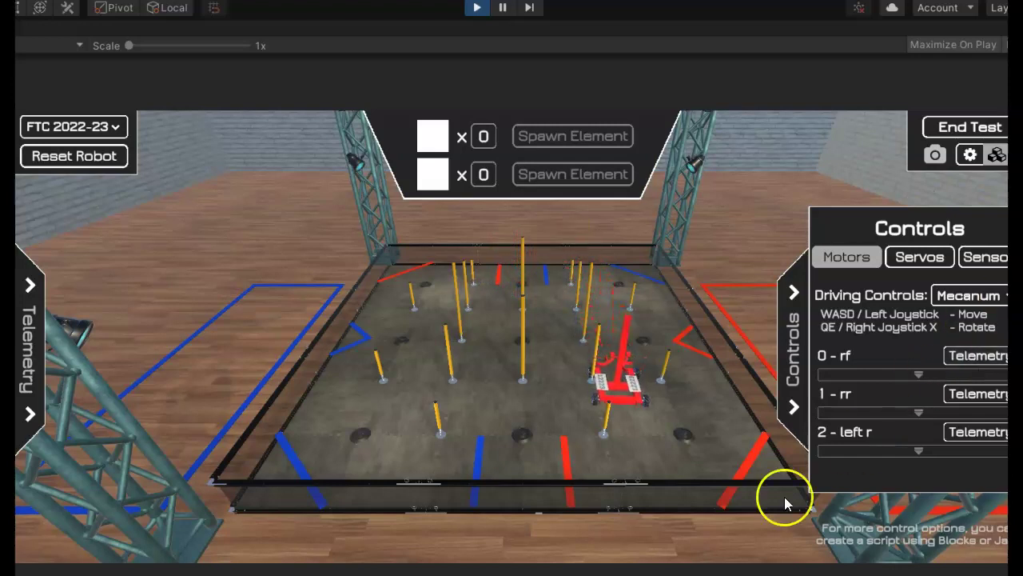
pyautogui.click(959, 128)
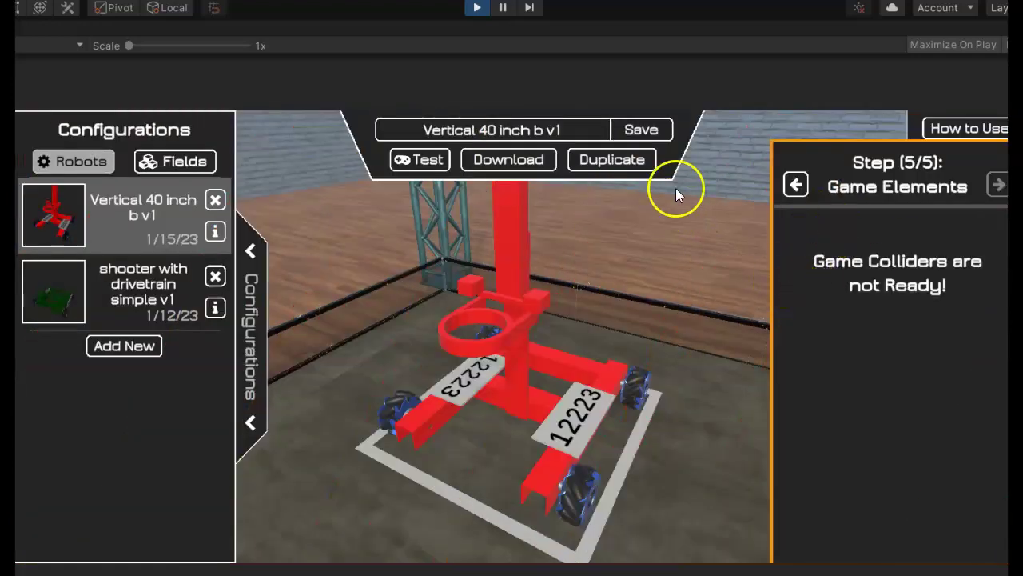
# - Open the dialog for choosing where to download the robot configuration, and dismiss it without downloading
pyautogui.click(509, 160)
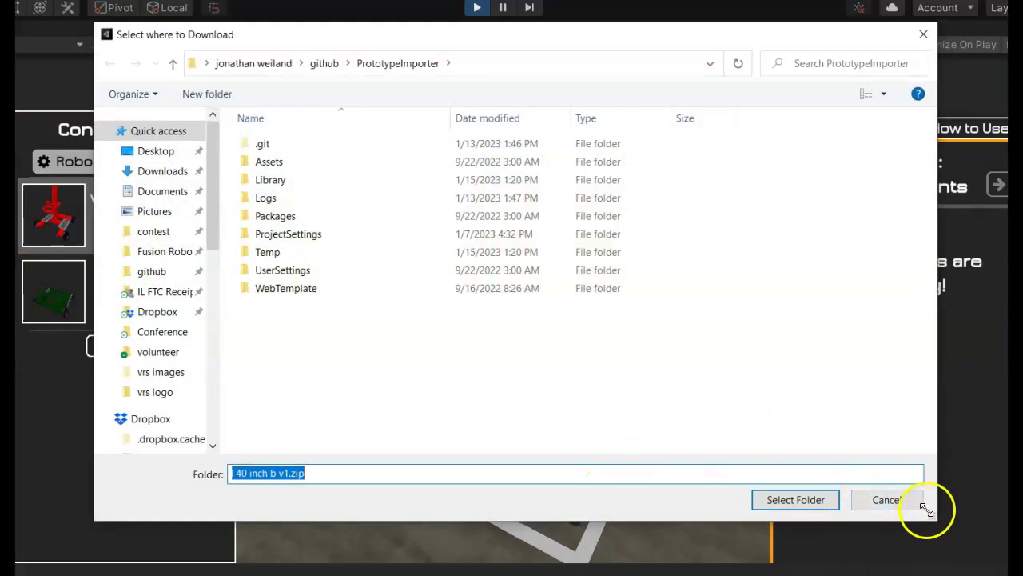
pyautogui.click(888, 499)
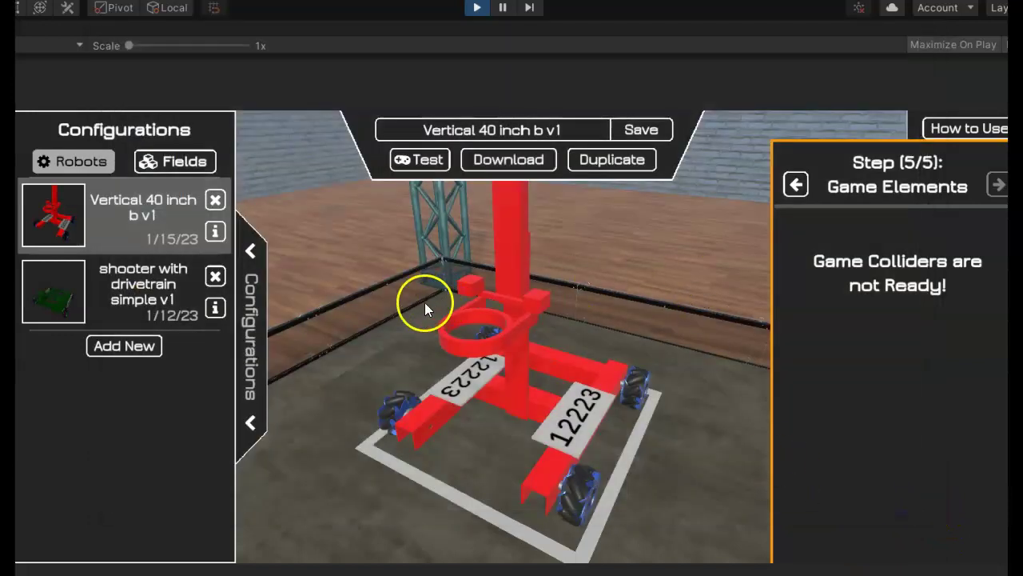